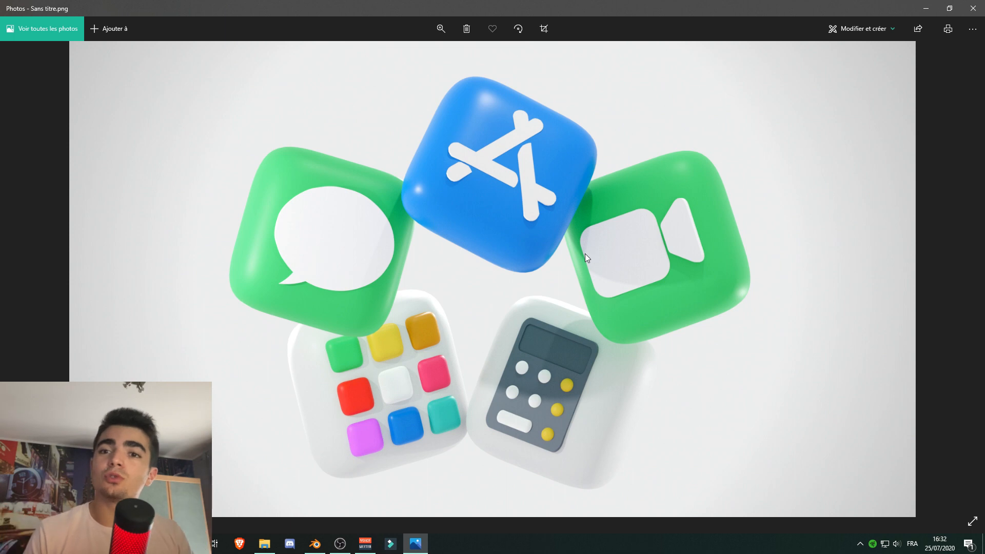
Examine the FaceTime icon up close in the reference render of the 3D app icons and close the image
{"action": "scroll", "coordinate": [678, 236], "scroll_direction": "up", "scroll_amount": 4}
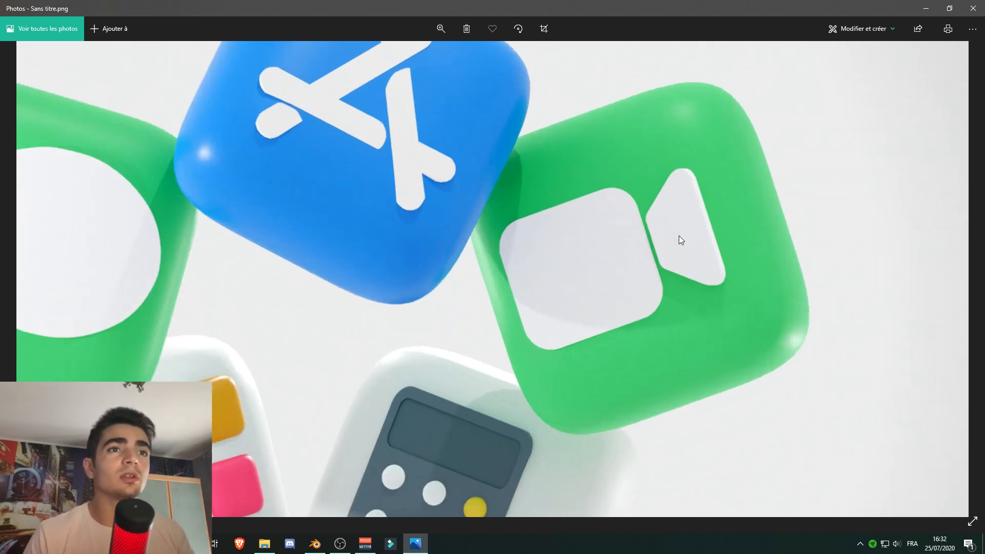
{"action": "scroll", "coordinate": [571, 249], "scroll_direction": "down", "scroll_amount": 4}
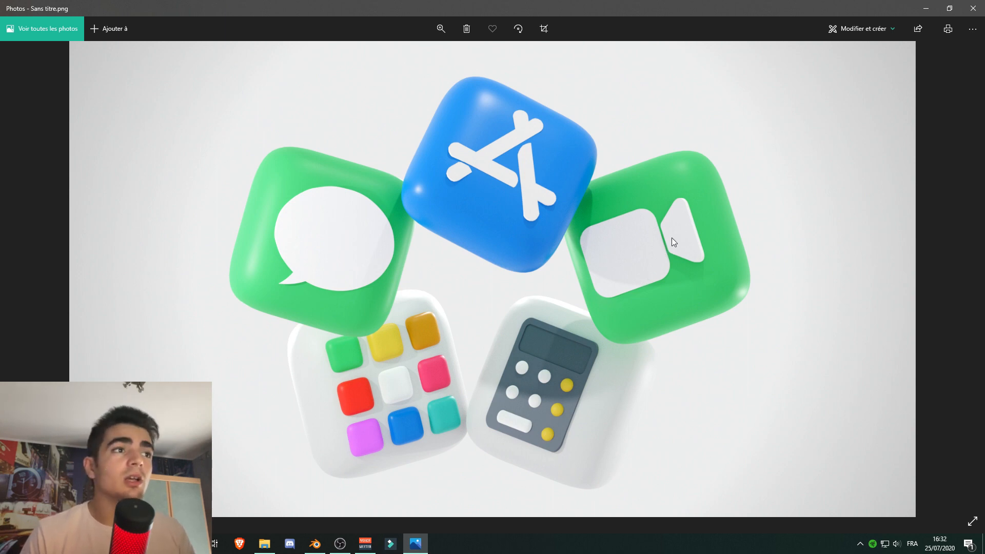
{"action": "scroll", "coordinate": [672, 238], "scroll_direction": "up", "scroll_amount": 4}
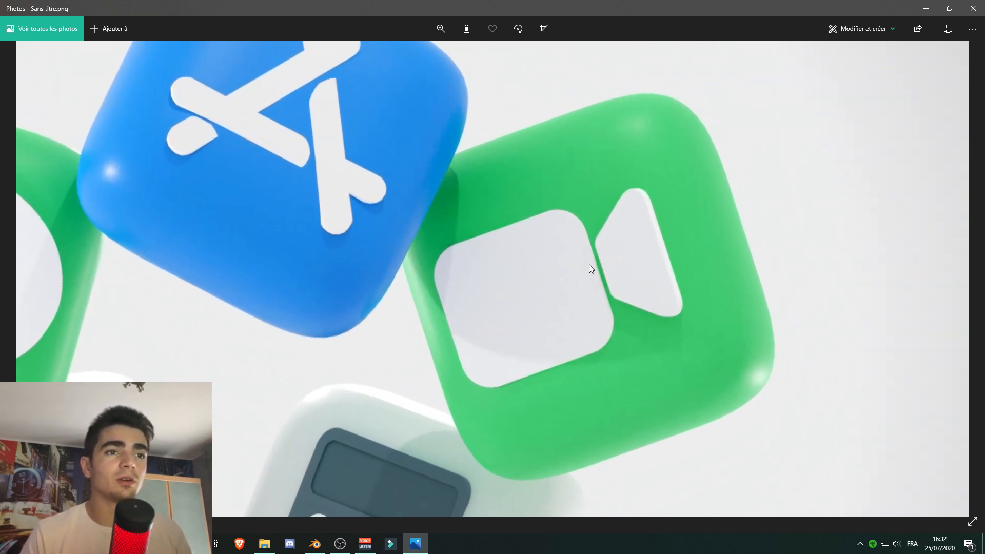
{"action": "scroll", "coordinate": [653, 292], "scroll_direction": "down", "scroll_amount": 4}
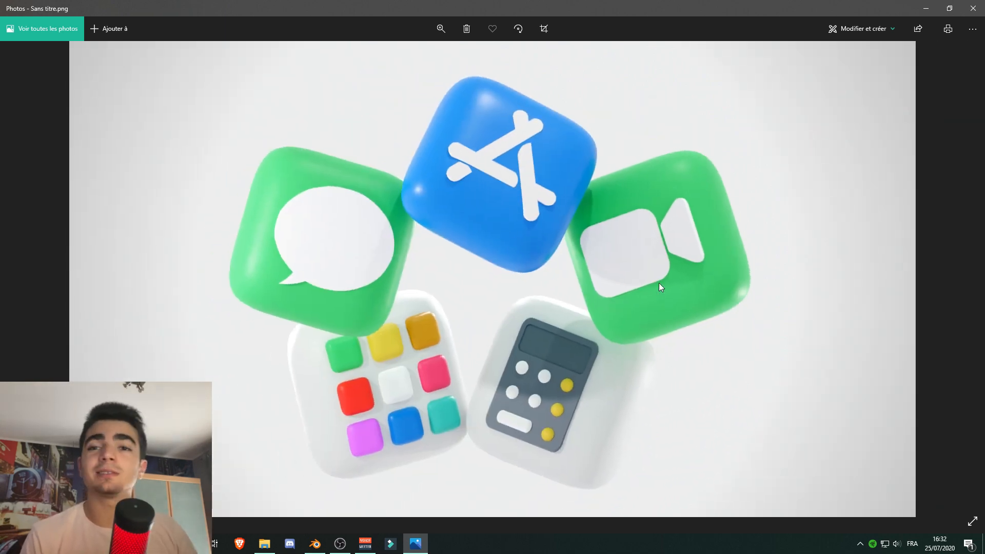
{"action": "left_click", "coordinate": [973, 8]}
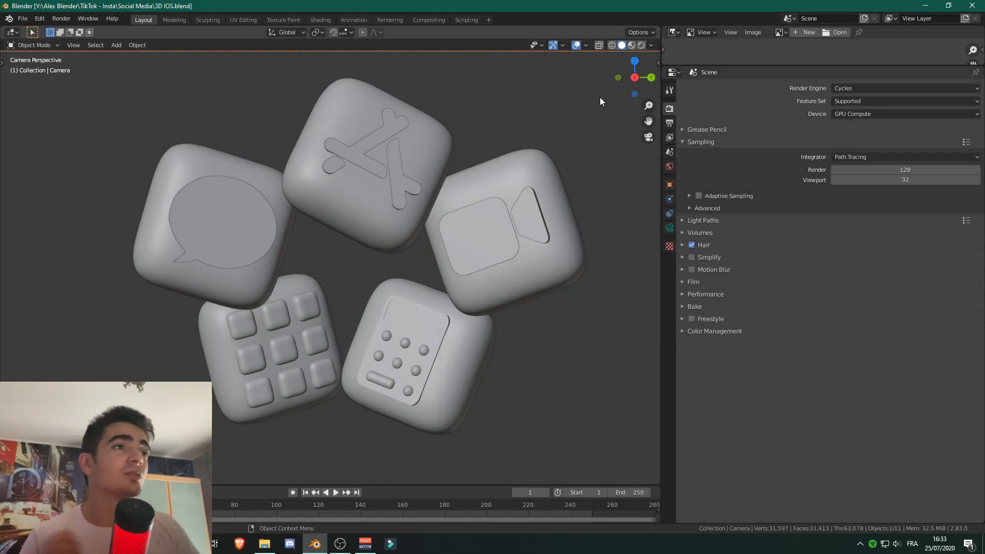
Create a new file from the General template
{"action": "left_click", "coordinate": [23, 20]}
{"action": "mouse_move", "coordinate": [41, 28]}
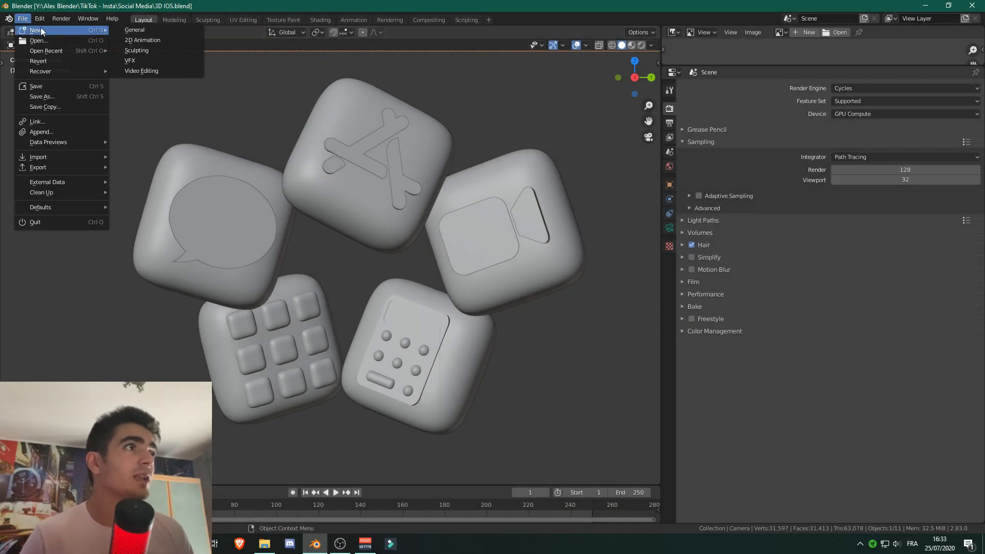
{"action": "left_click", "coordinate": [147, 29]}
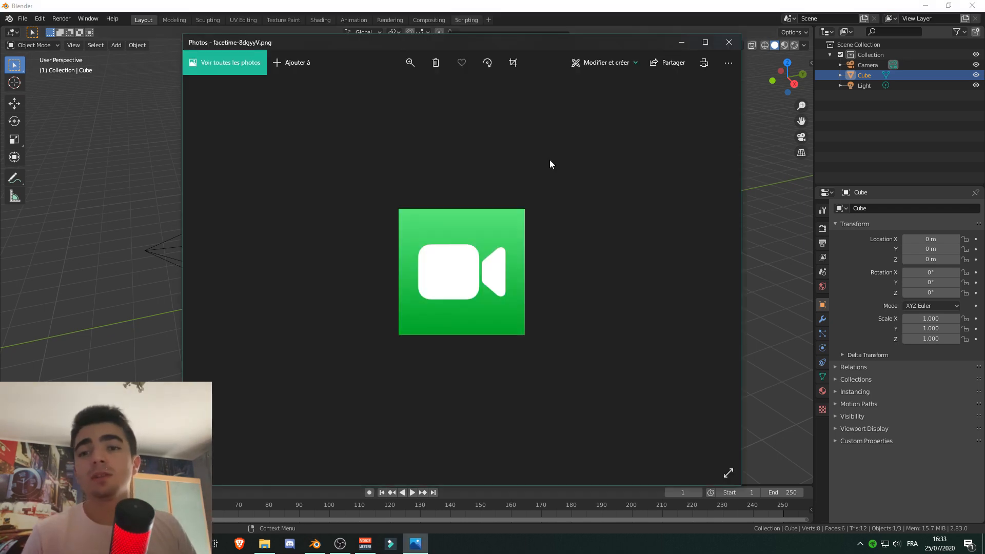
Inspect the flat FaceTime logo image at a larger size and close it
{"action": "double_click", "coordinate": [463, 276]}
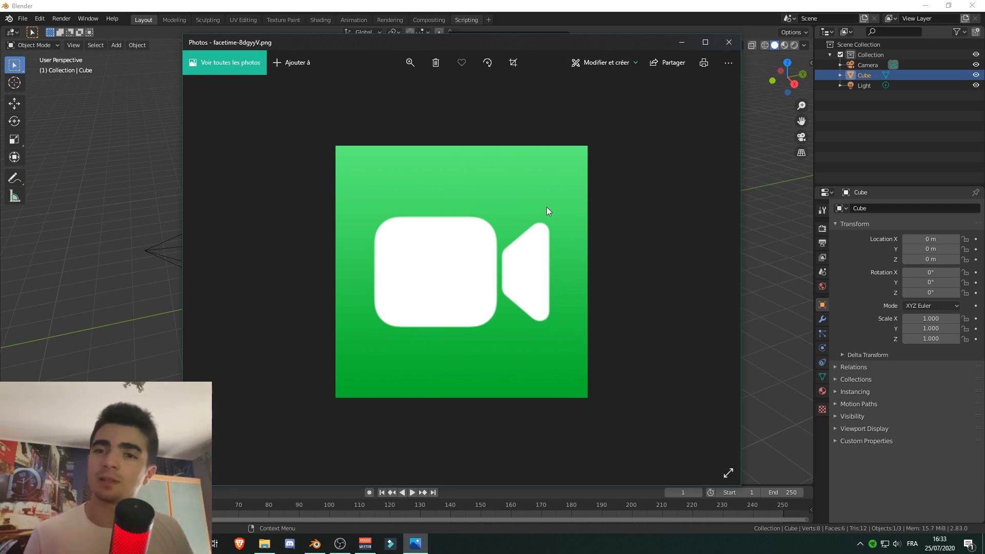
{"action": "left_click", "coordinate": [728, 42]}
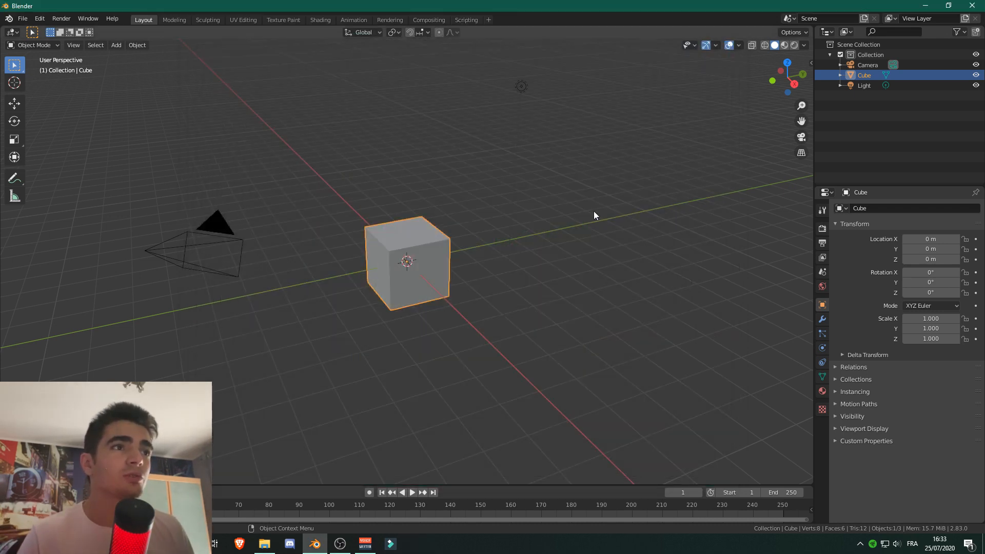
Add a Subdivision Surface modifier to the default cube with 3 viewport and 3 render subdivisions
{"action": "scroll", "coordinate": [541, 228], "scroll_direction": "up", "scroll_amount": 5}
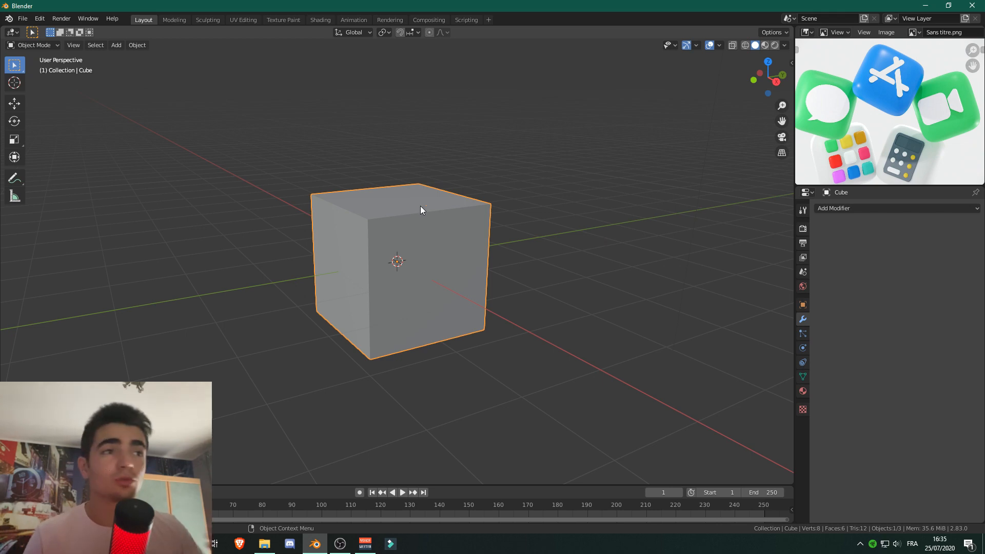
{"action": "left_click", "coordinate": [876, 210]}
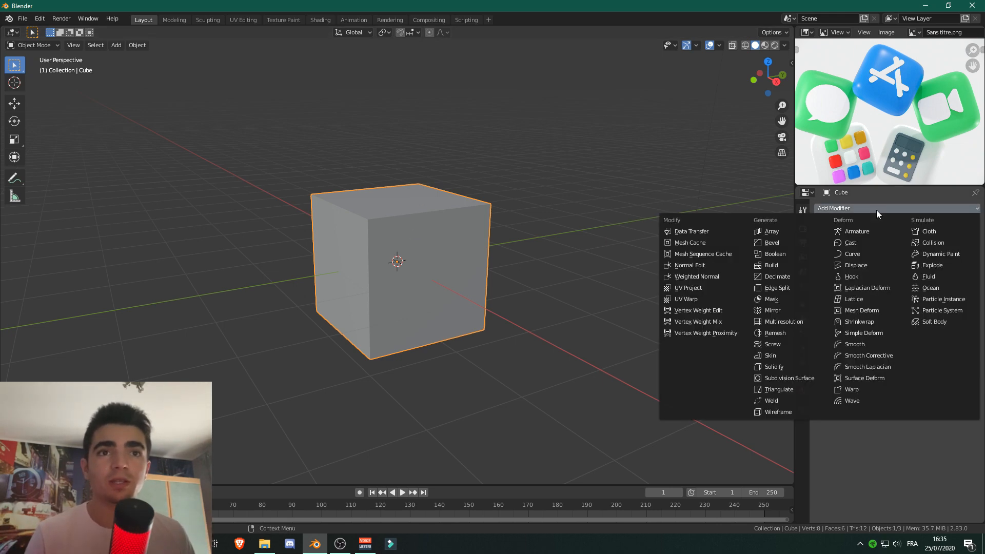
{"action": "left_click", "coordinate": [774, 380]}
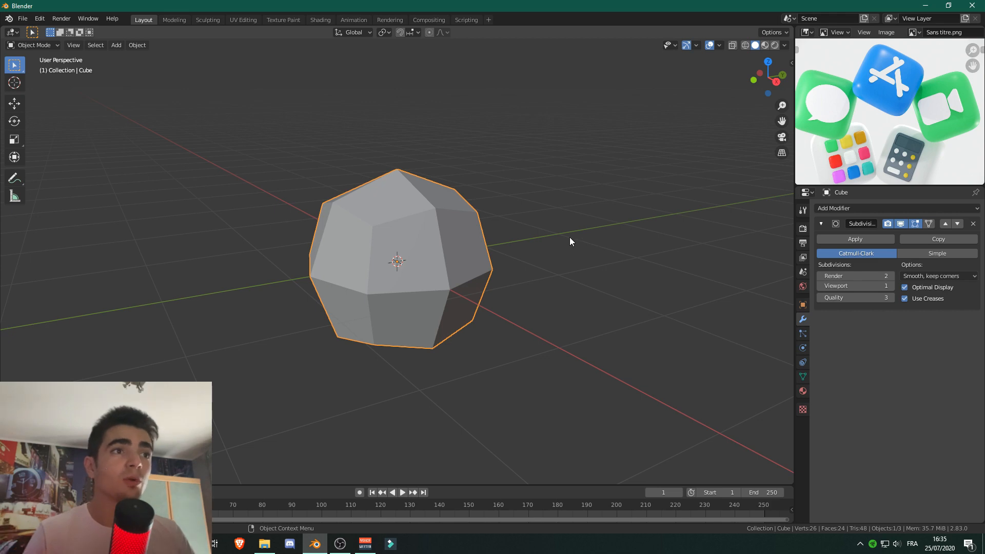
{"action": "middle_click_drag", "start_coordinate": [570, 236], "coordinate": [702, 257]}
{"action": "scroll", "coordinate": [307, 247], "scroll_direction": "down", "scroll_amount": 4}
{"action": "left_click", "coordinate": [892, 286]}
{"action": "left_click", "coordinate": [892, 287]}
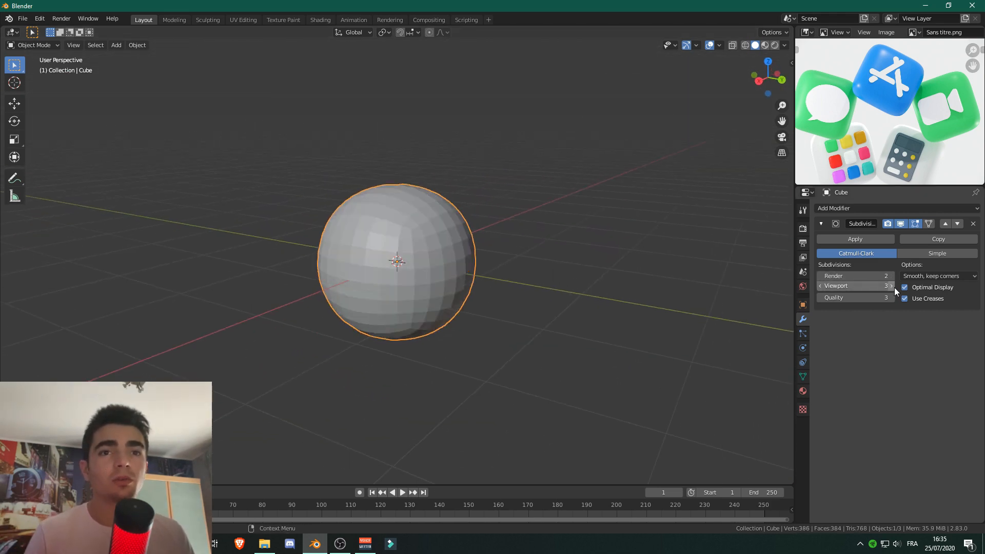
{"action": "left_click", "coordinate": [820, 276]}
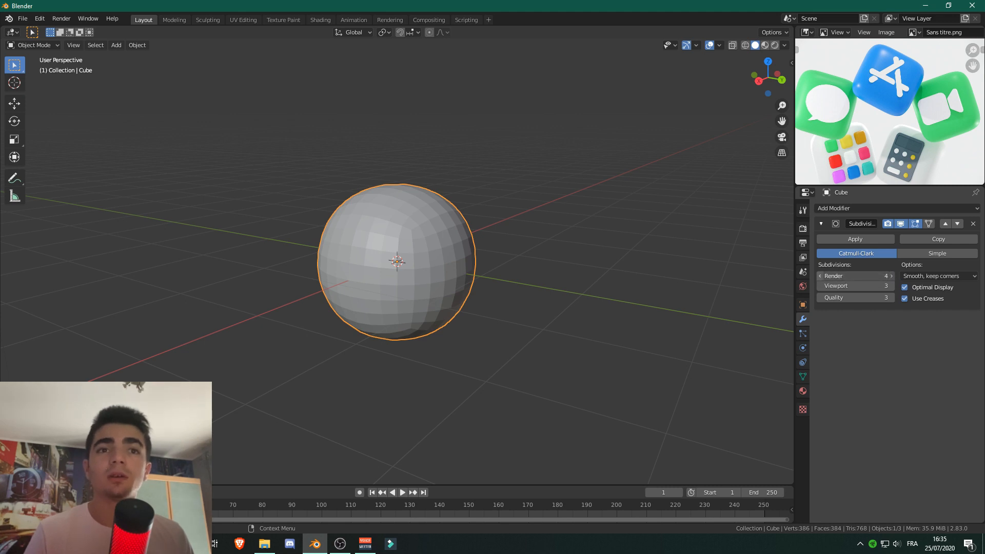
In Edit Mode, add two evenly spaced horizontal loop cuts around the cube without sliding them
{"action": "scroll", "coordinate": [531, 234], "scroll_direction": "down", "scroll_amount": 1}
{"action": "middle_click_drag", "start_coordinate": [532, 236], "coordinate": [309, 132]}
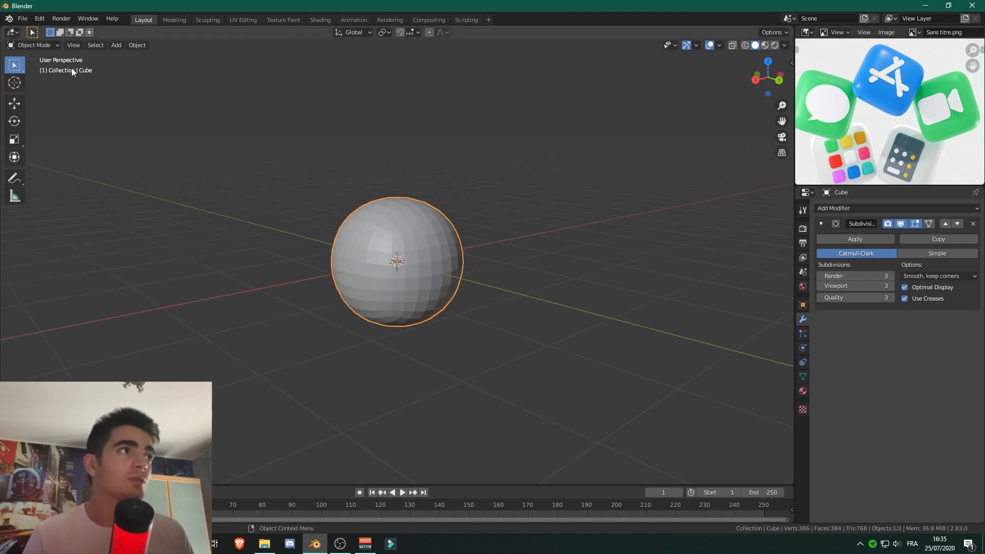
{"action": "left_click", "coordinate": [34, 45]}
{"action": "left_click", "coordinate": [19, 69]}
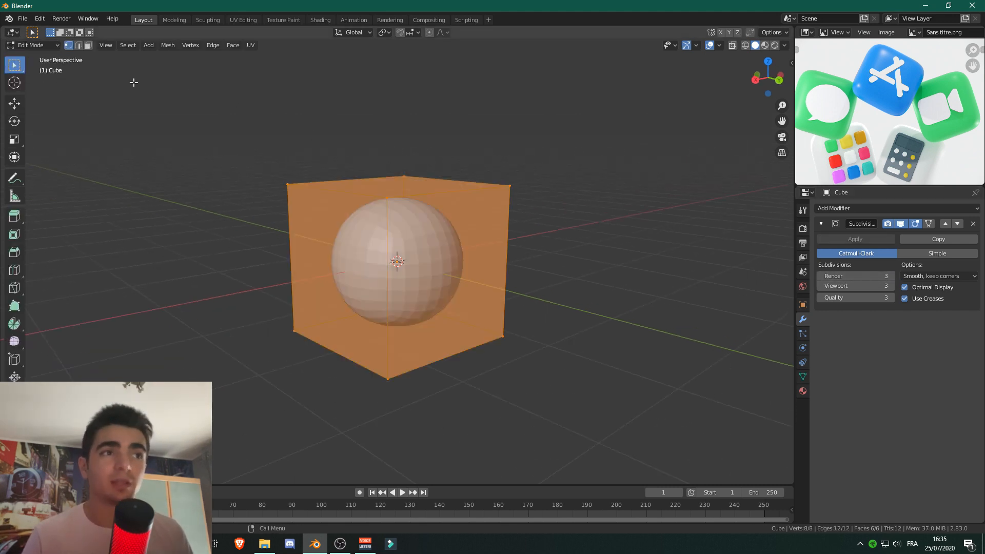
{"action": "middle_click_drag", "start_coordinate": [244, 95], "coordinate": [270, 97]}
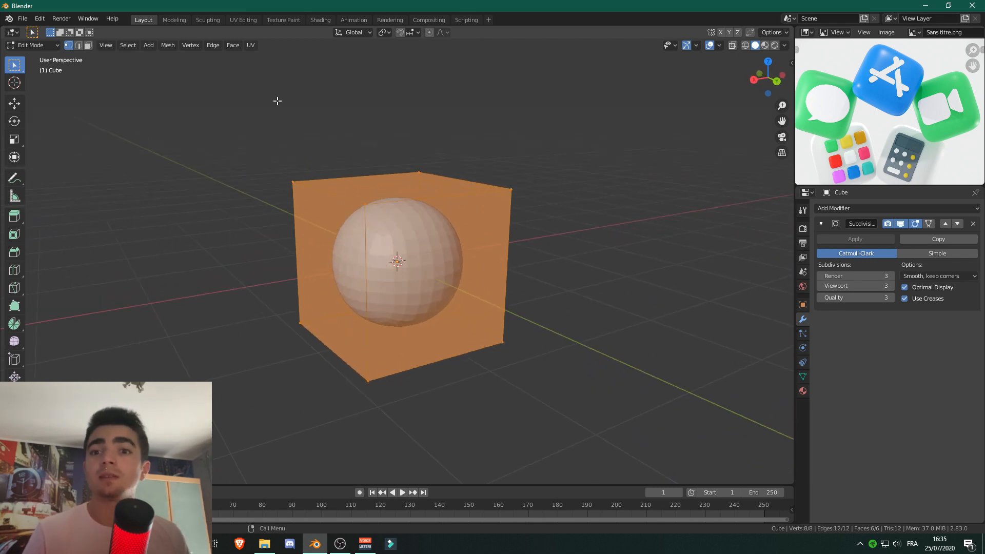
{"action": "key", "text": "ctrl+r"}
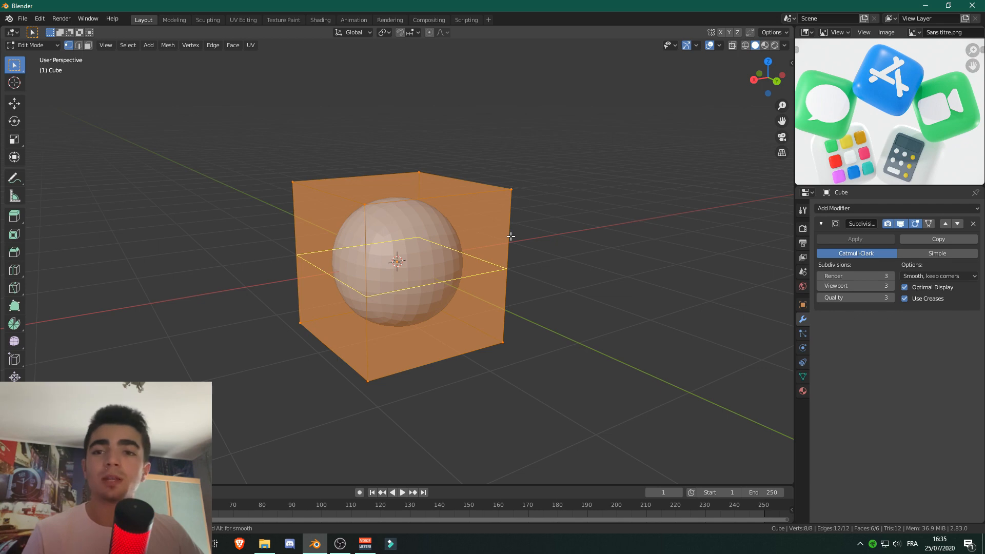
{"action": "scroll", "coordinate": [510, 236], "scroll_direction": "up", "scroll_amount": 1}
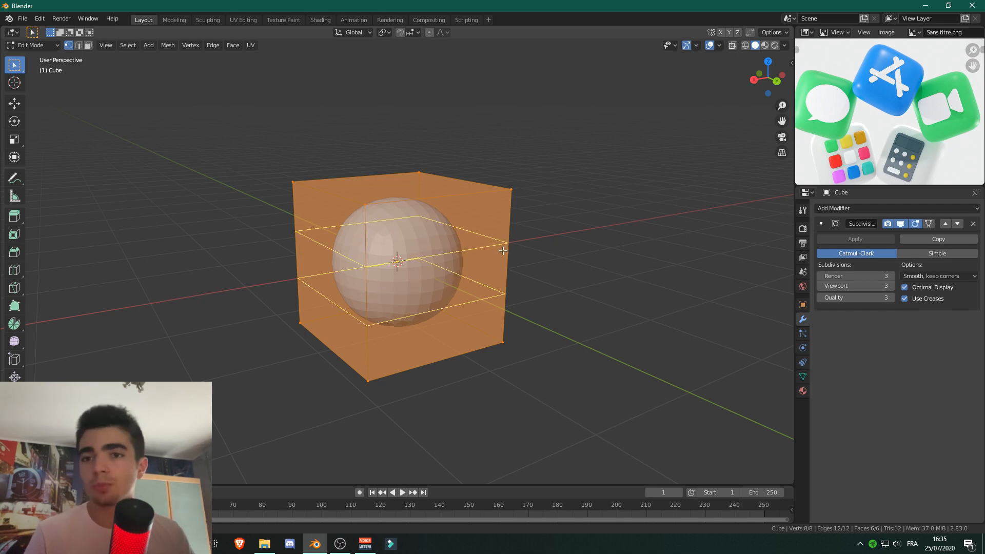
{"action": "left_click", "coordinate": [502, 250]}
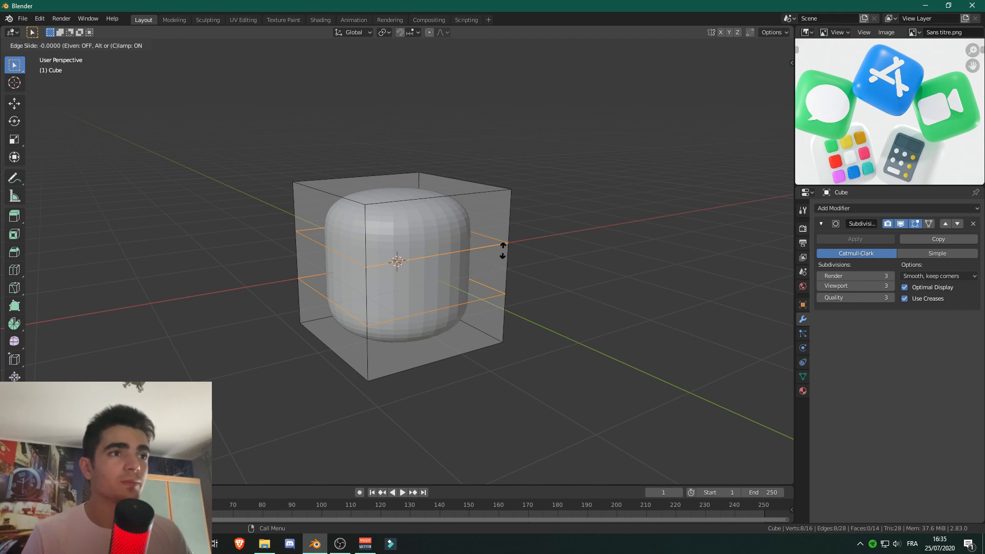
{"action": "left_click", "coordinate": [503, 251]}
Add two evenly spaced vertical loop cuts around the cube without sliding them, and return to Object Mode
{"action": "key", "text": "ctrl+r"}
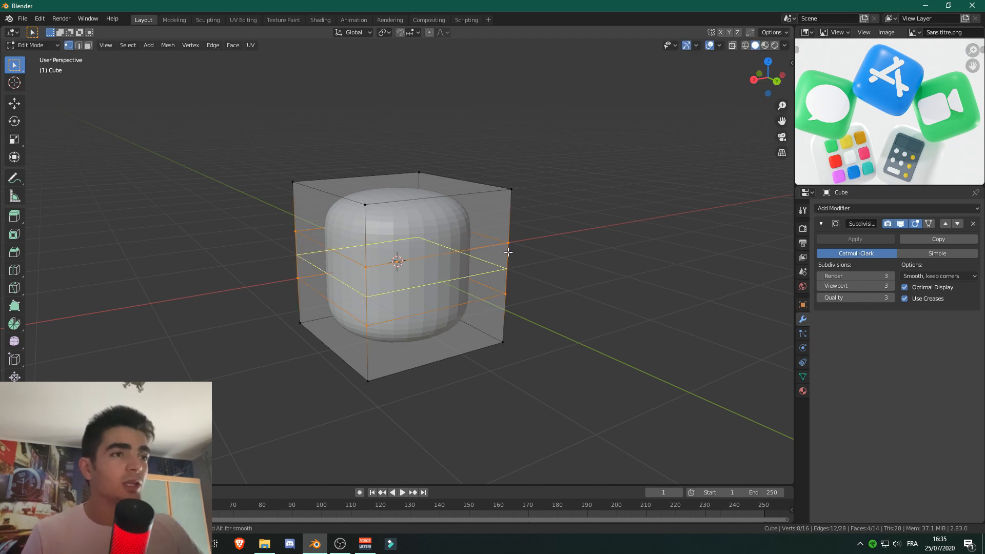
{"action": "left_click", "coordinate": [482, 323]}
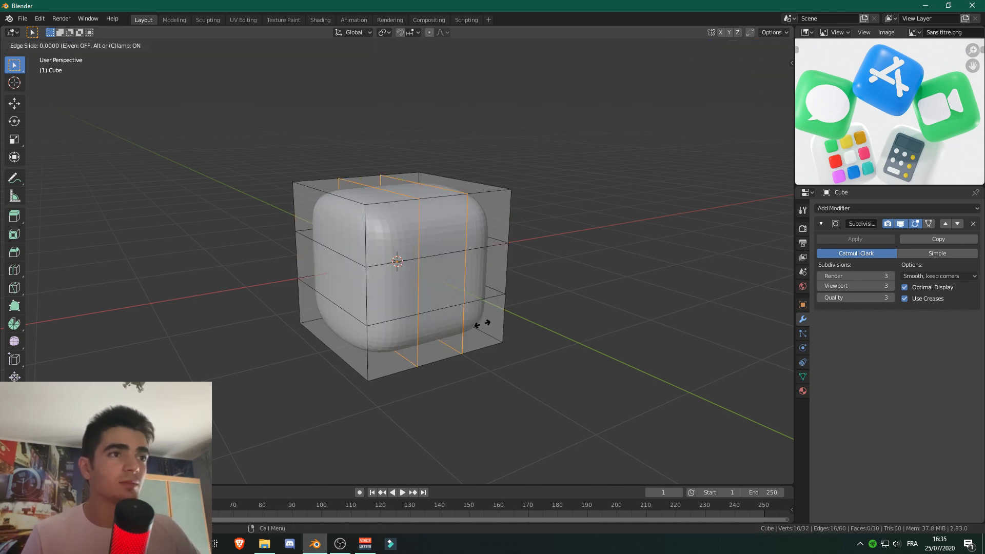
{"action": "left_click", "coordinate": [483, 323]}
{"action": "middle_click_drag", "start_coordinate": [485, 313], "coordinate": [524, 294]}
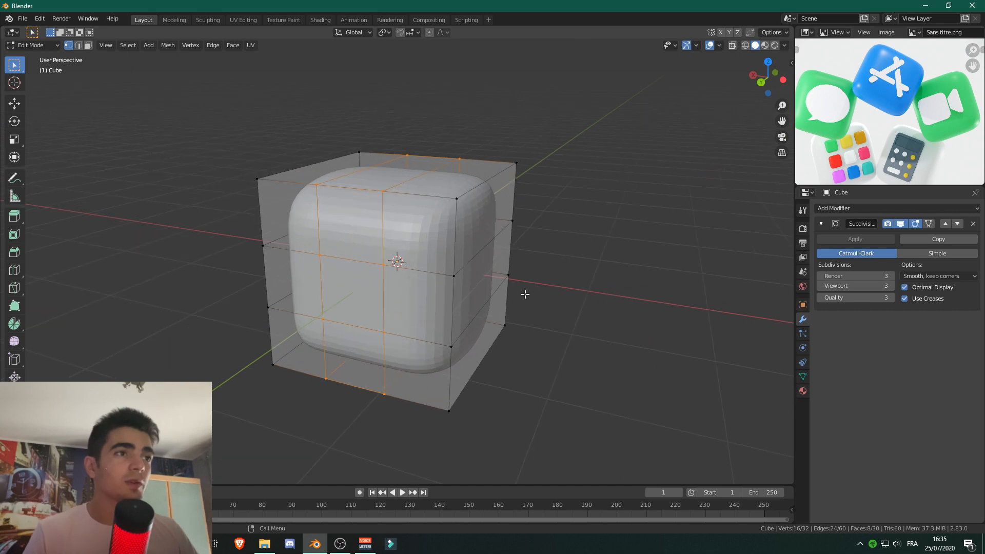
{"action": "left_click", "coordinate": [35, 45]}
{"action": "left_click", "coordinate": [33, 56]}
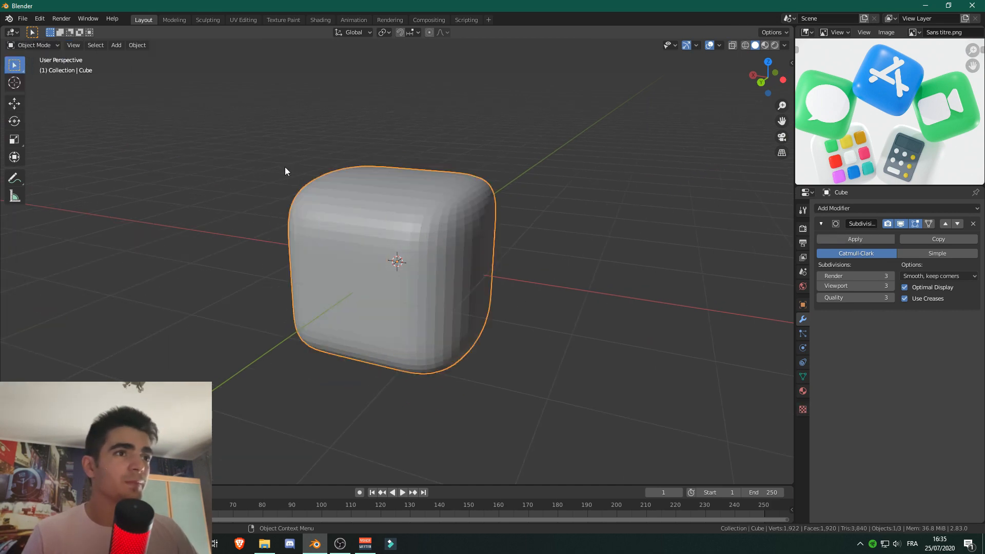
Scale the rounded cube down along the Y axis to flatten it into an app-icon slab
{"action": "left_click", "coordinate": [14, 140]}
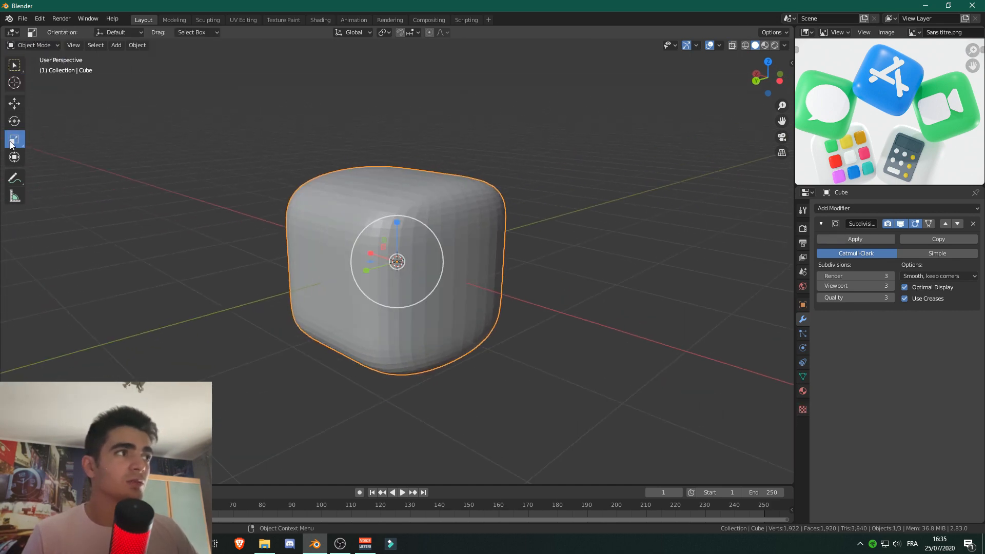
{"action": "scroll", "coordinate": [195, 245], "scroll_direction": "down", "scroll_amount": 2}
{"action": "middle_click_drag", "start_coordinate": [310, 262], "coordinate": [307, 262]}
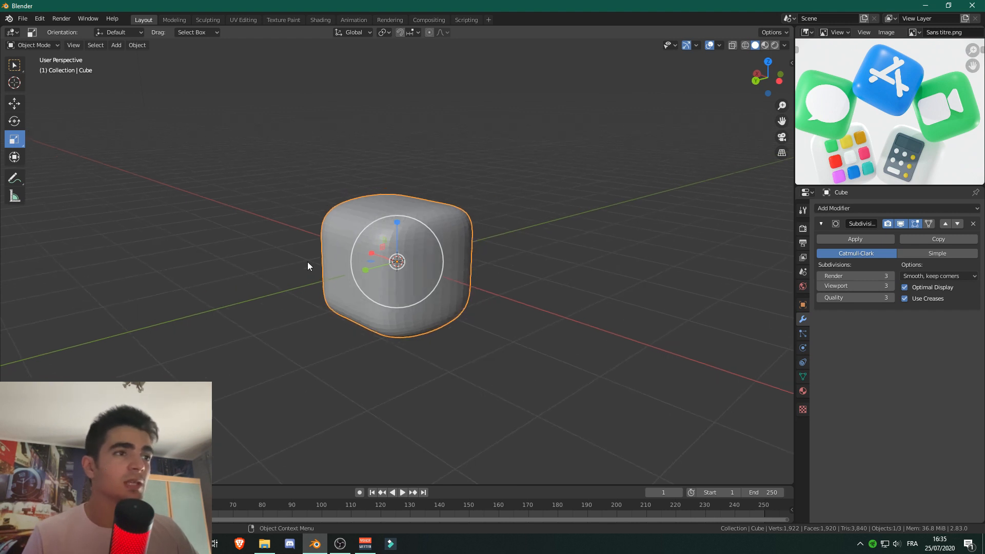
{"action": "left_click_drag", "start_coordinate": [367, 272], "coordinate": [384, 267]}
Frame the FaceTime icon in the reference image and apply Shade Smooth to the flattened cube
{"action": "scroll", "coordinate": [378, 268], "scroll_direction": "up", "scroll_amount": 2}
{"action": "mouse_move", "coordinate": [361, 271]}
{"action": "middle_mouse_down"}
{"action": "mouse_move", "coordinate": [356, 261]}
{"action": "mouse_move", "coordinate": [447, 275]}
{"action": "mouse_move", "coordinate": [492, 238]}
{"action": "mouse_move", "coordinate": [430, 232]}
{"action": "mouse_move", "coordinate": [334, 247]}
{"action": "mouse_move", "coordinate": [314, 264]}
{"action": "mouse_move", "coordinate": [380, 272]}
{"action": "middle_mouse_up"}
{"action": "scroll", "coordinate": [960, 111], "scroll_direction": "up", "scroll_amount": 2}
{"action": "middle_click_drag", "start_coordinate": [937, 97], "coordinate": [902, 117]}
{"action": "scroll", "coordinate": [529, 198], "scroll_direction": "down", "scroll_amount": 2}
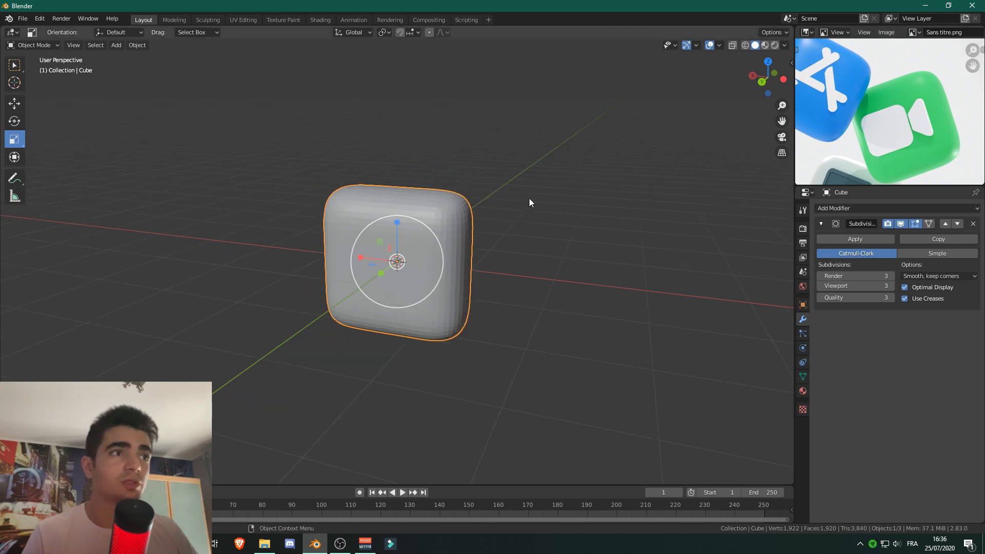
{"action": "middle_click_drag", "start_coordinate": [529, 198], "coordinate": [407, 201]}
{"action": "scroll", "coordinate": [533, 190], "scroll_direction": "up", "scroll_amount": 6}
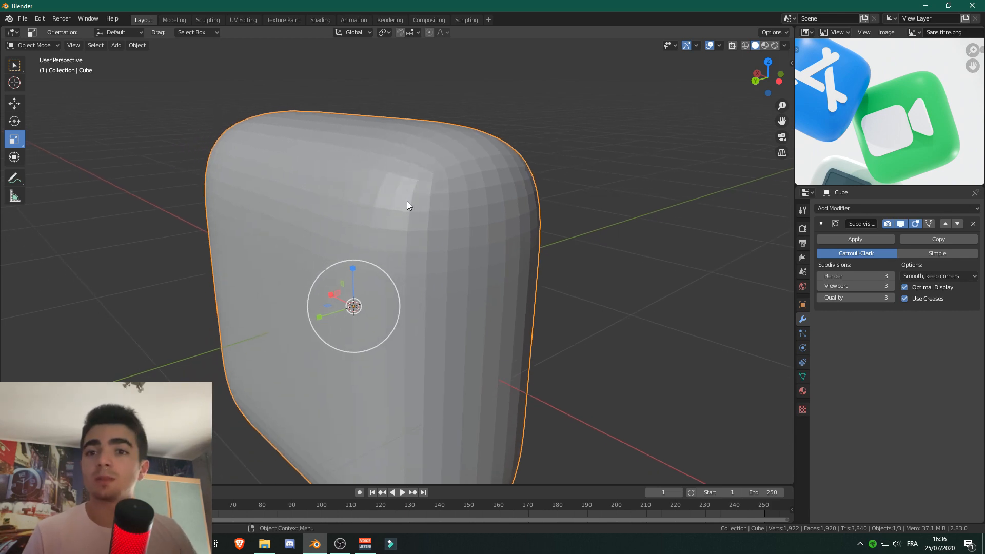
{"action": "right_click", "coordinate": [421, 180]}
{"action": "left_click", "coordinate": [374, 177]}
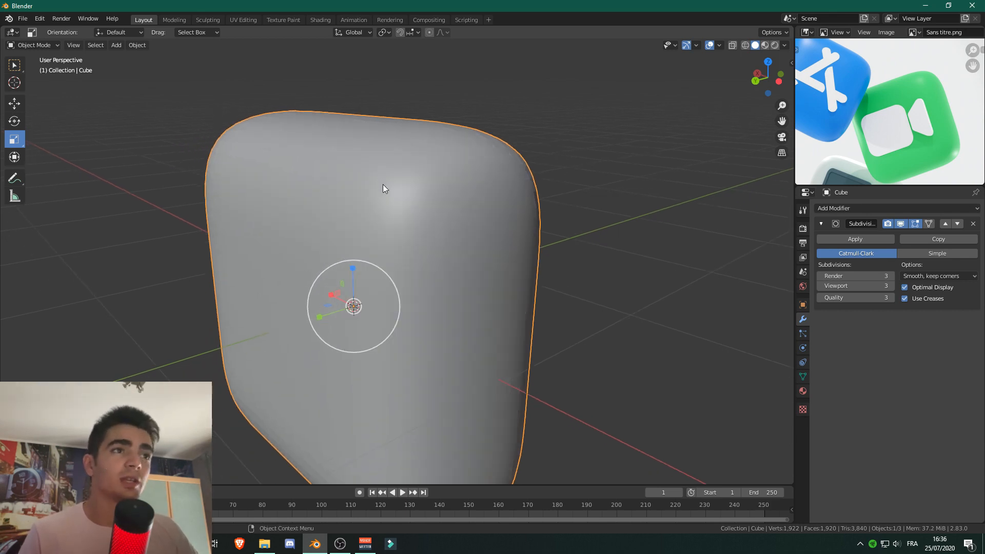
Apply the Subdivision Surface modifier on the icon body
{"action": "scroll", "coordinate": [353, 200], "scroll_direction": "down", "scroll_amount": 3}
{"action": "middle_click_drag", "start_coordinate": [334, 208], "coordinate": [423, 177]}
{"action": "scroll", "coordinate": [422, 182], "scroll_direction": "down", "scroll_amount": 1}
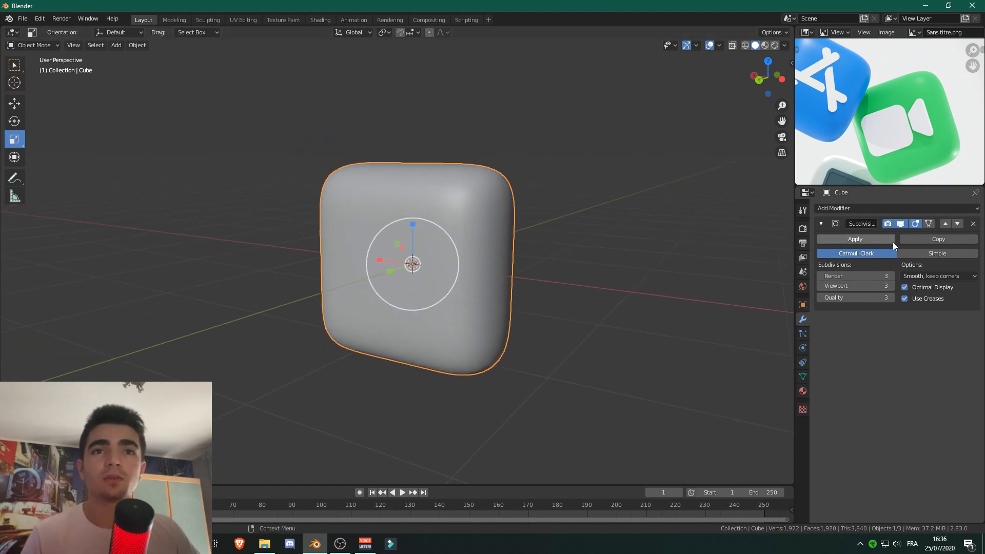
{"action": "left_click", "coordinate": [854, 240]}
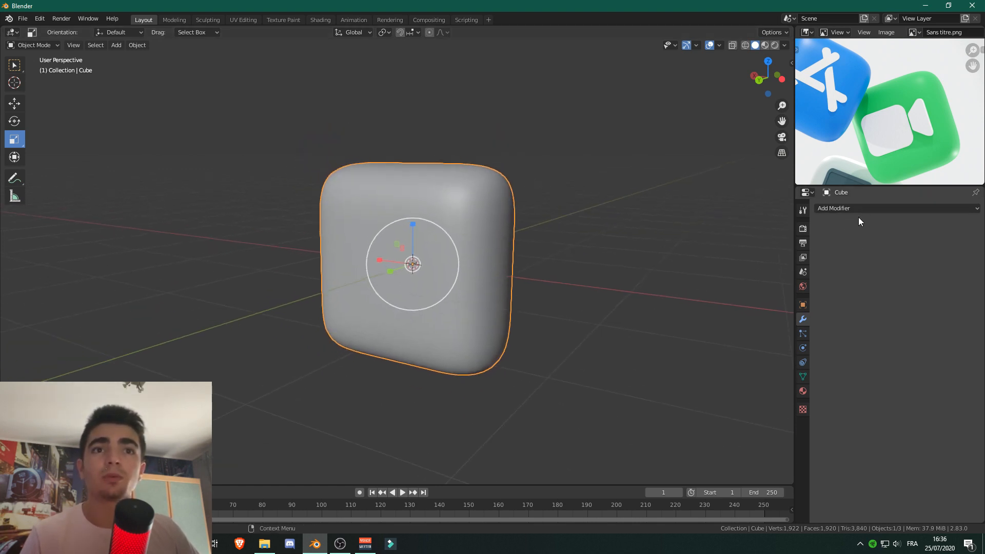
Set the icon body's material Base Color to the green sampled from the FaceTime icon in the reference image
{"action": "left_click", "coordinate": [803, 391]}
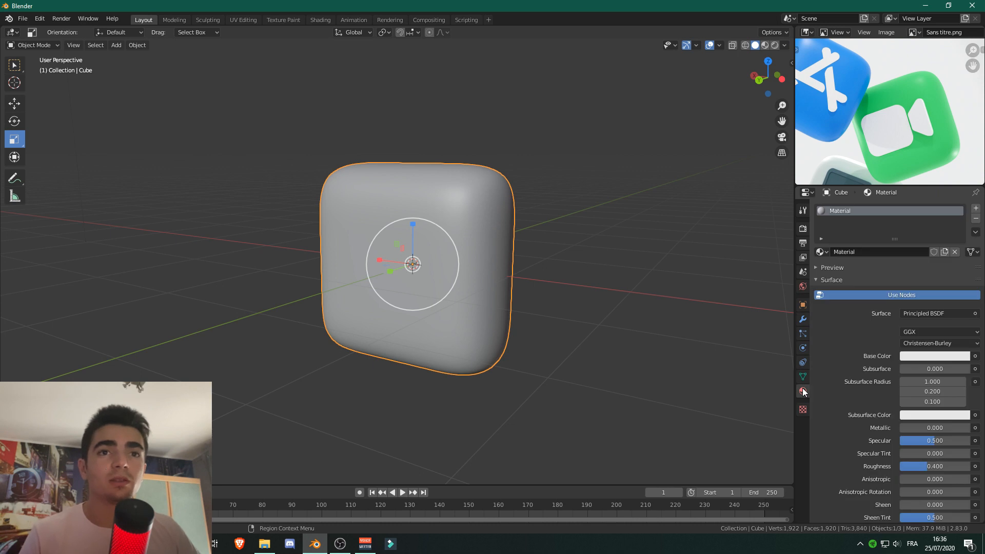
{"action": "left_click", "coordinate": [925, 356]}
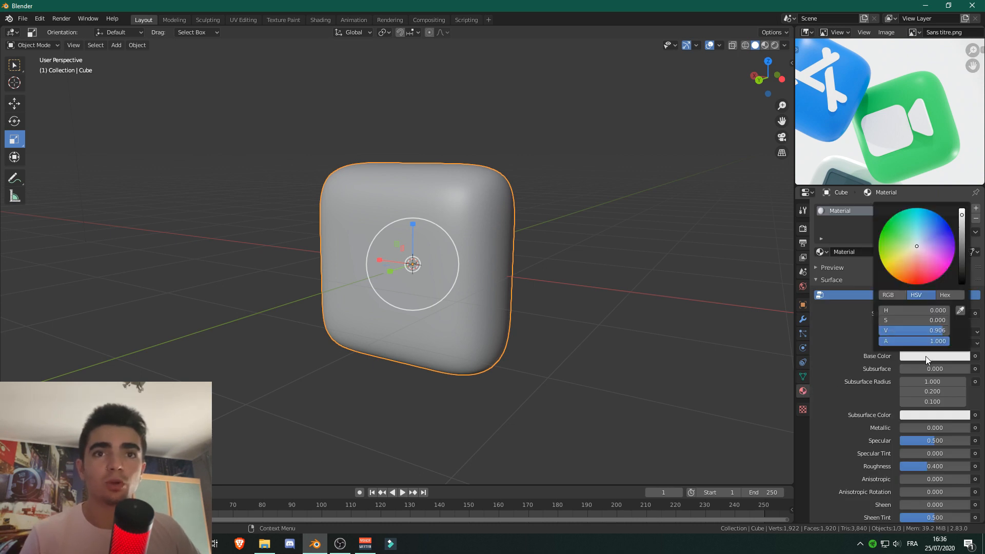
{"action": "left_click", "coordinate": [959, 311]}
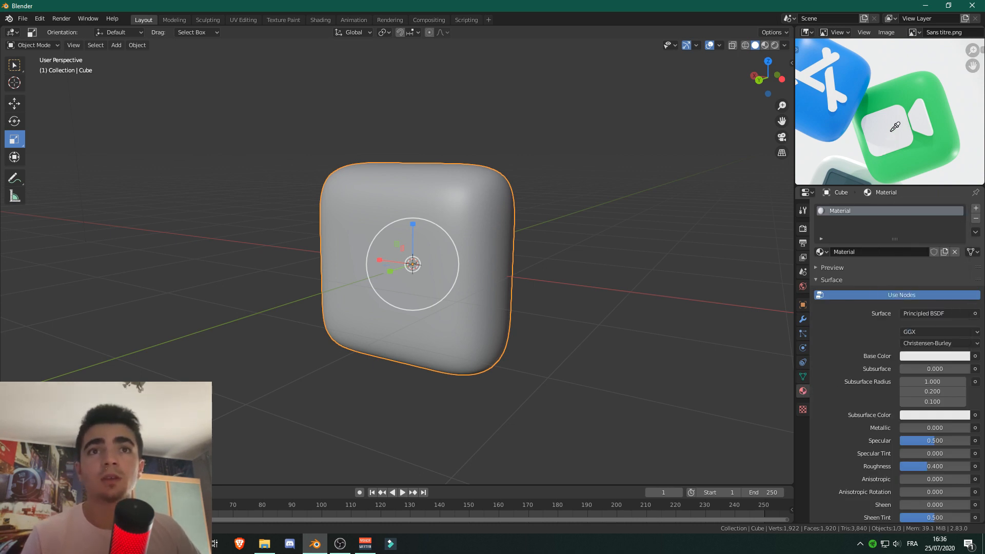
{"action": "left_click", "coordinate": [912, 86]}
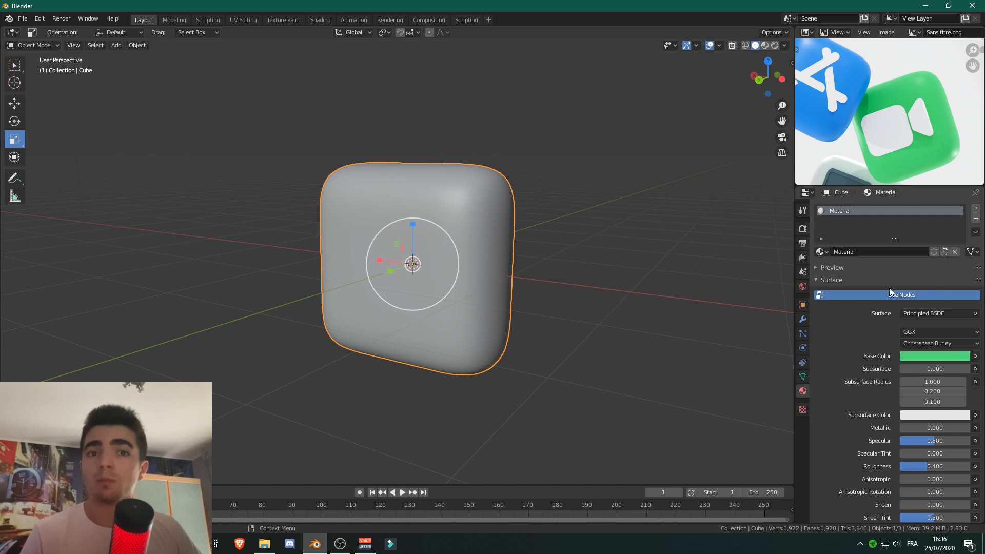
Change the icon body's Base Color to a deeper green and preview it in Rendered viewport shading
{"action": "left_click", "coordinate": [919, 356]}
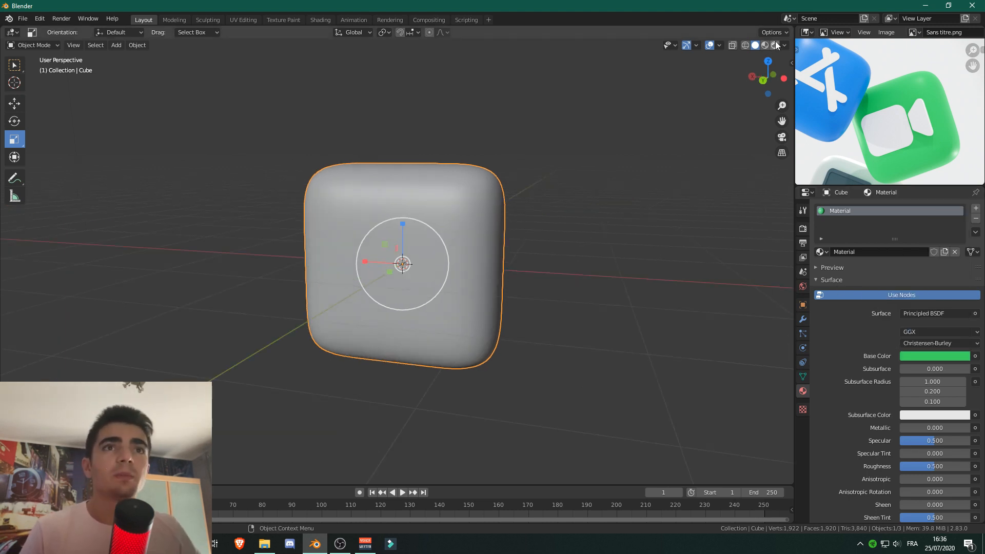
{"action": "left_click", "coordinate": [775, 45]}
{"action": "scroll", "coordinate": [495, 213], "scroll_direction": "down", "scroll_amount": 3}
{"action": "mouse_move", "coordinate": [494, 213]}
{"action": "middle_mouse_down"}
{"action": "mouse_move", "coordinate": [384, 169]}
{"action": "mouse_move", "coordinate": [603, 232]}
{"action": "mouse_move", "coordinate": [699, 194]}
{"action": "mouse_move", "coordinate": [446, 169]}
{"action": "mouse_move", "coordinate": [514, 224]}
{"action": "mouse_move", "coordinate": [531, 222]}
{"action": "middle_mouse_up"}
{"action": "middle_click_drag", "start_coordinate": [627, 202], "coordinate": [603, 194], "text": "shift"}
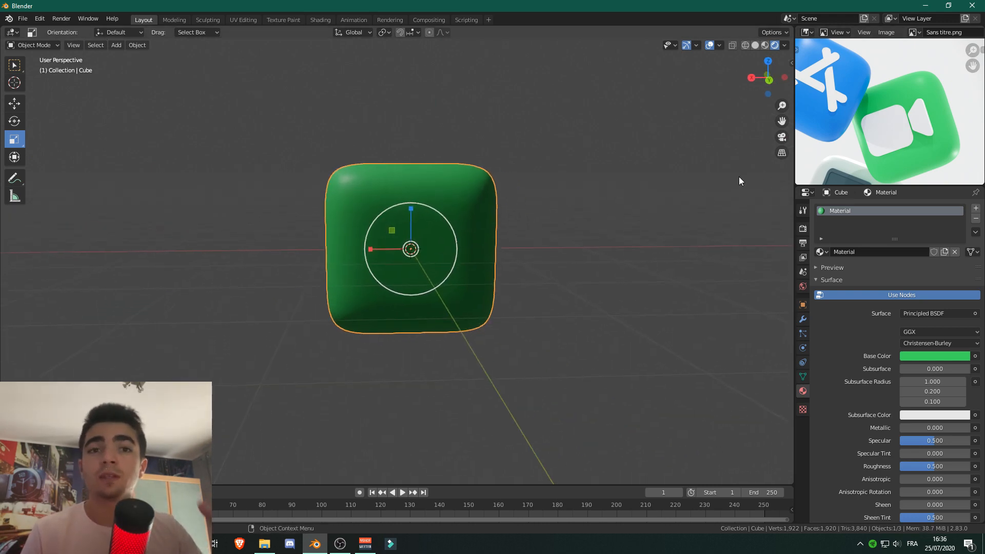
{"action": "middle_click_drag", "start_coordinate": [739, 179], "coordinate": [576, 218]}
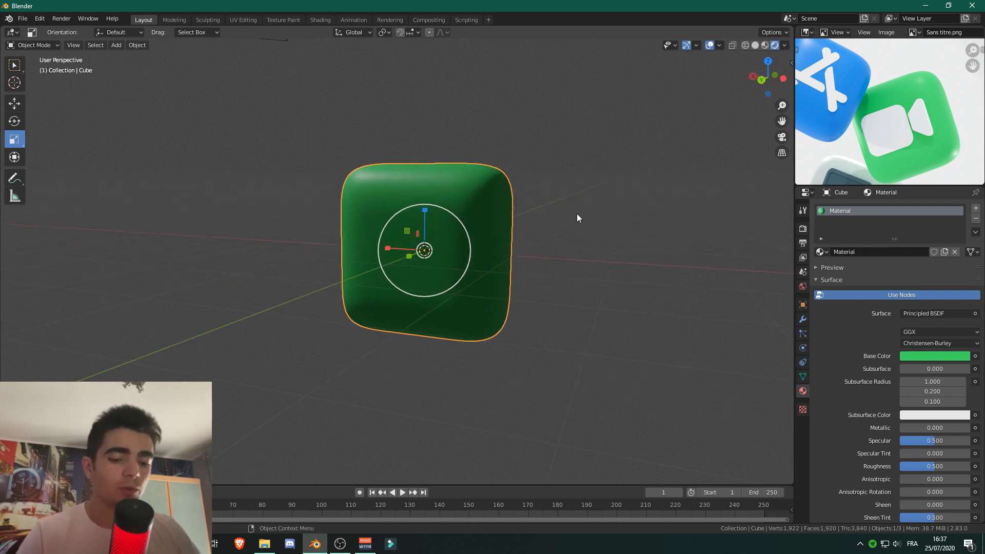
Show the icon body in front orthographic view with wireframe shading
{"action": "key", "text": "KP_3"}
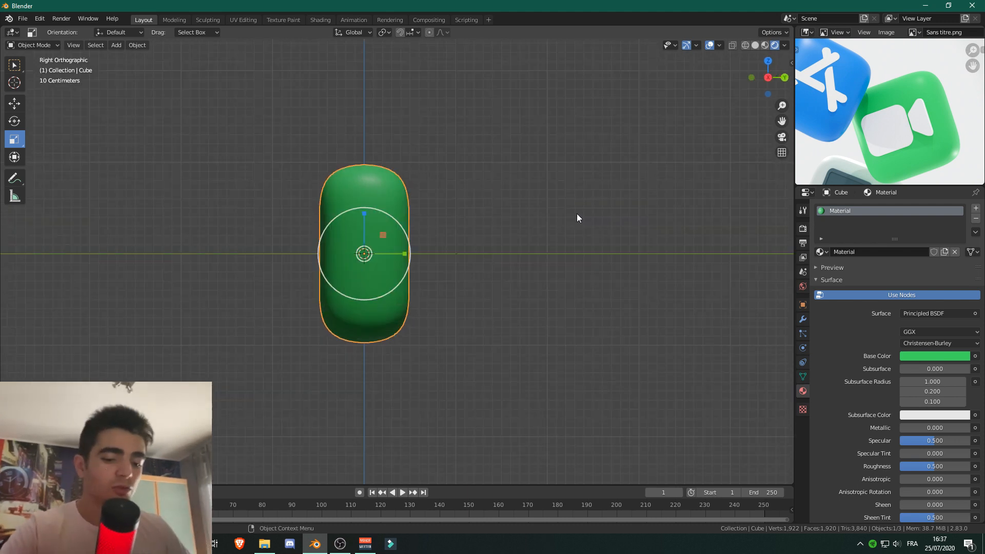
{"action": "key", "text": "KP_1"}
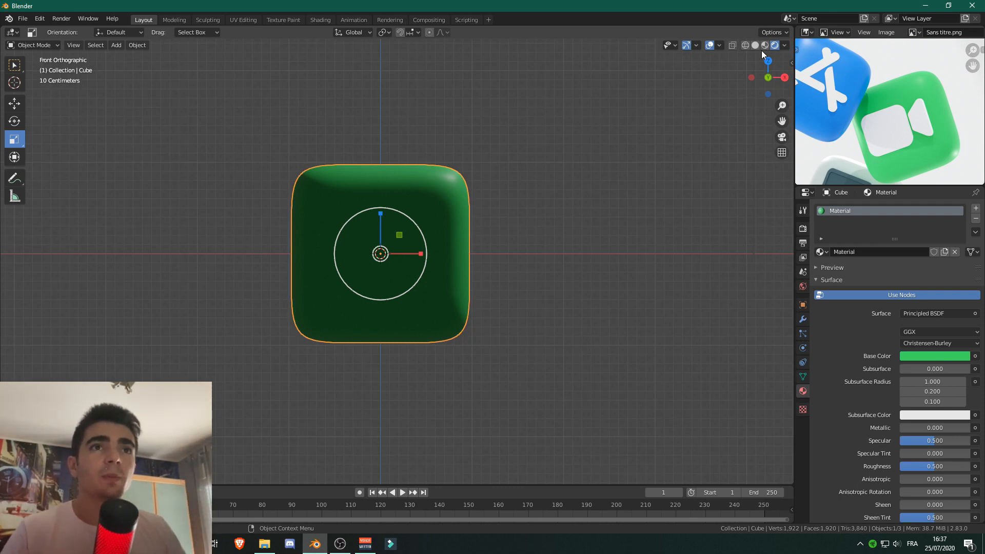
{"action": "left_click", "coordinate": [746, 45]}
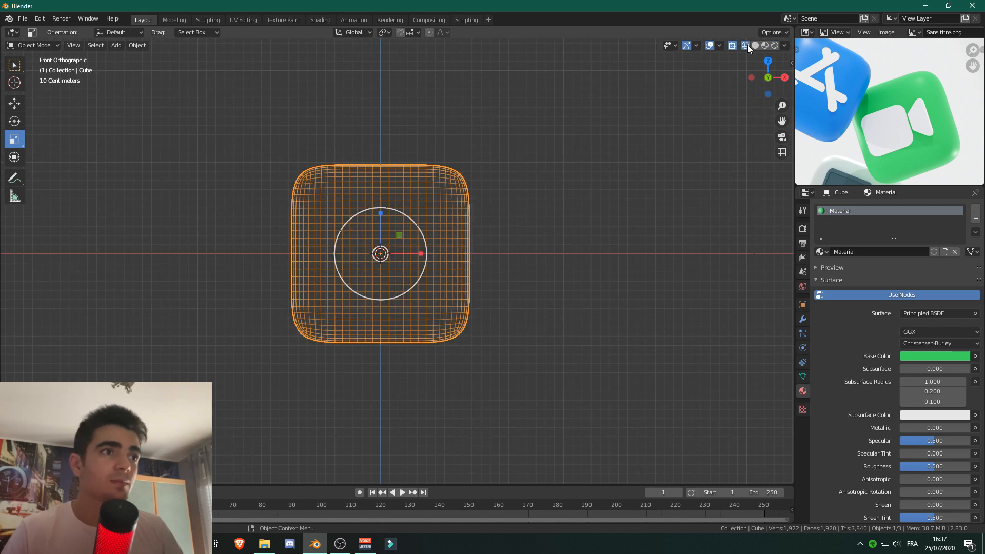
{"action": "scroll", "coordinate": [274, 164], "scroll_direction": "up", "scroll_amount": 3}
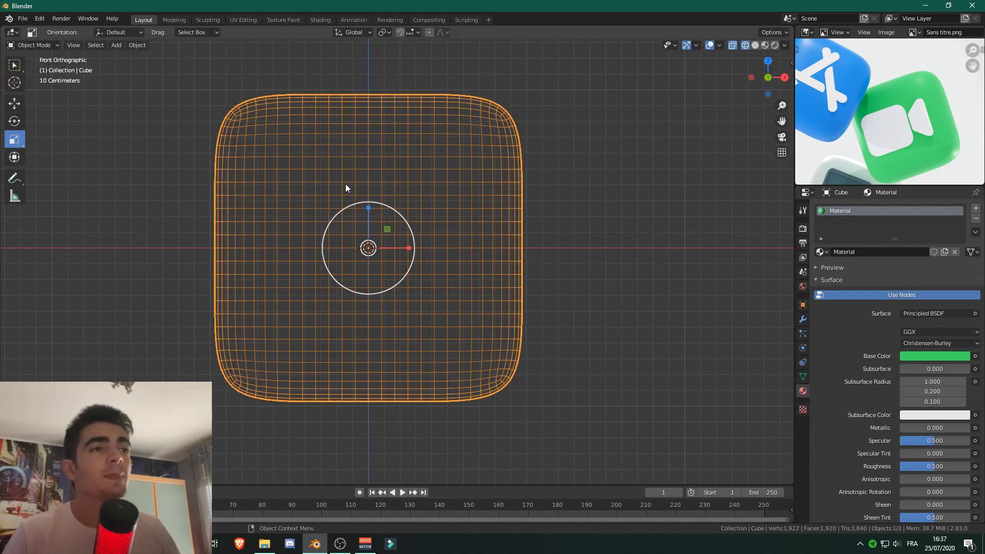
Add the flat FaceTime icon picture from the Social Media folder as a reference image aligned to the front view
{"action": "key", "text": "shift+a"}
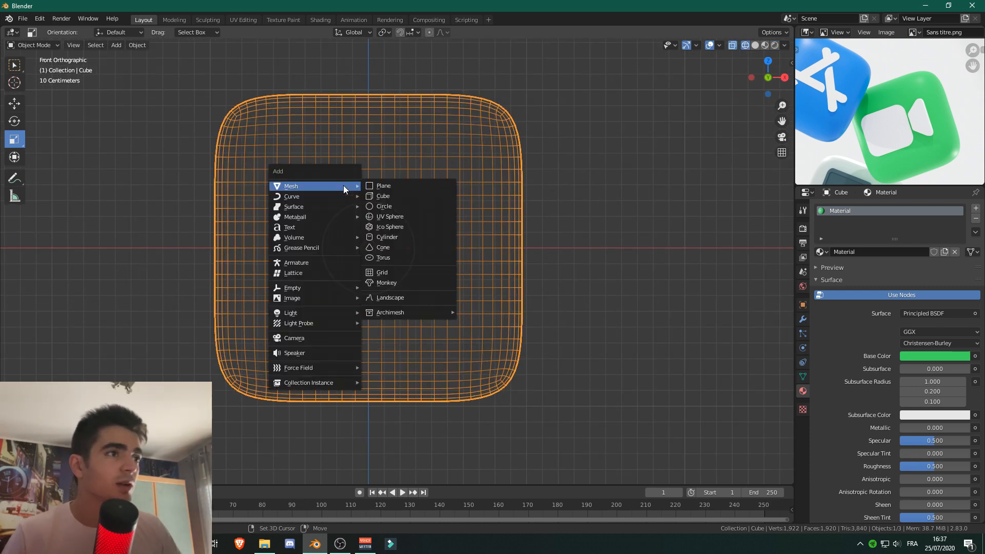
{"action": "mouse_move", "coordinate": [306, 298]}
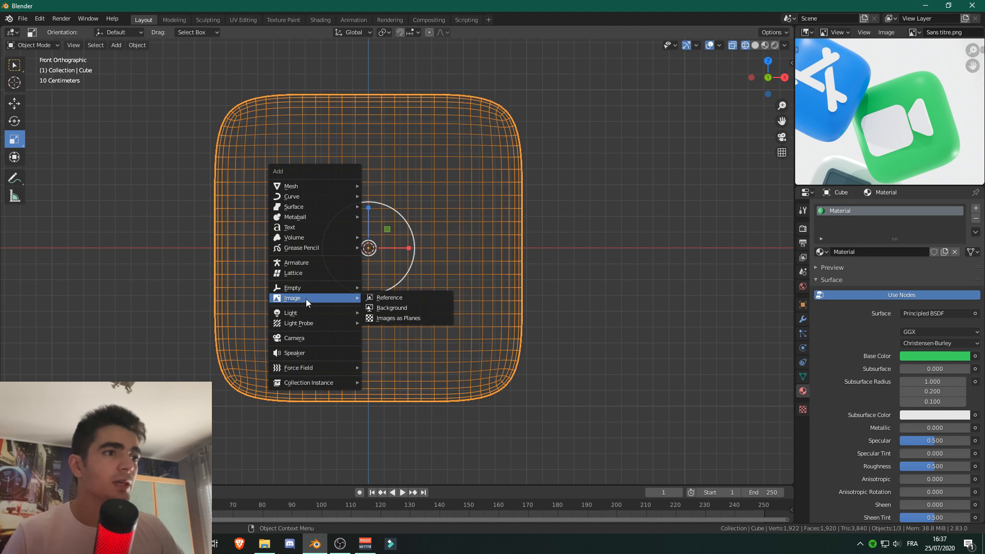
{"action": "left_click", "coordinate": [423, 297]}
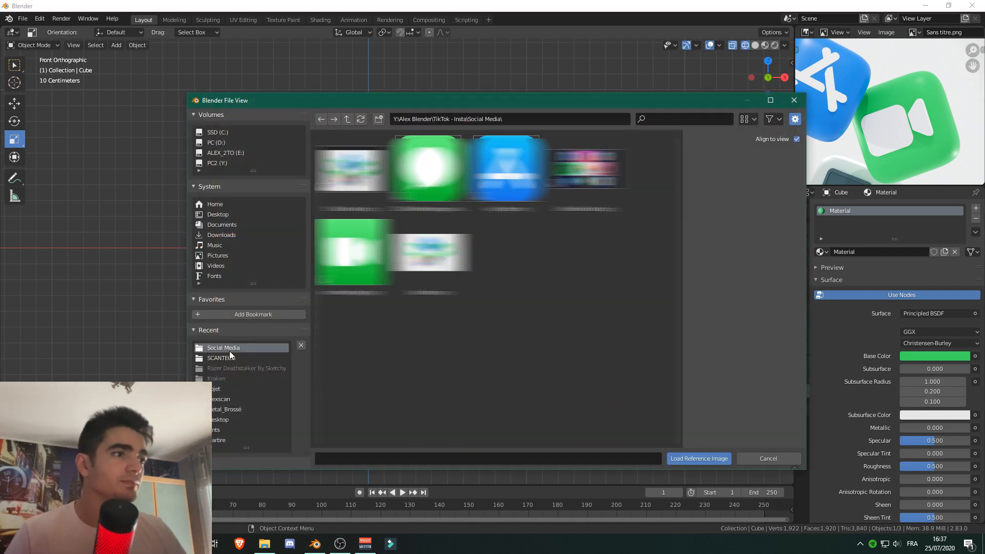
{"action": "double_click", "coordinate": [358, 239]}
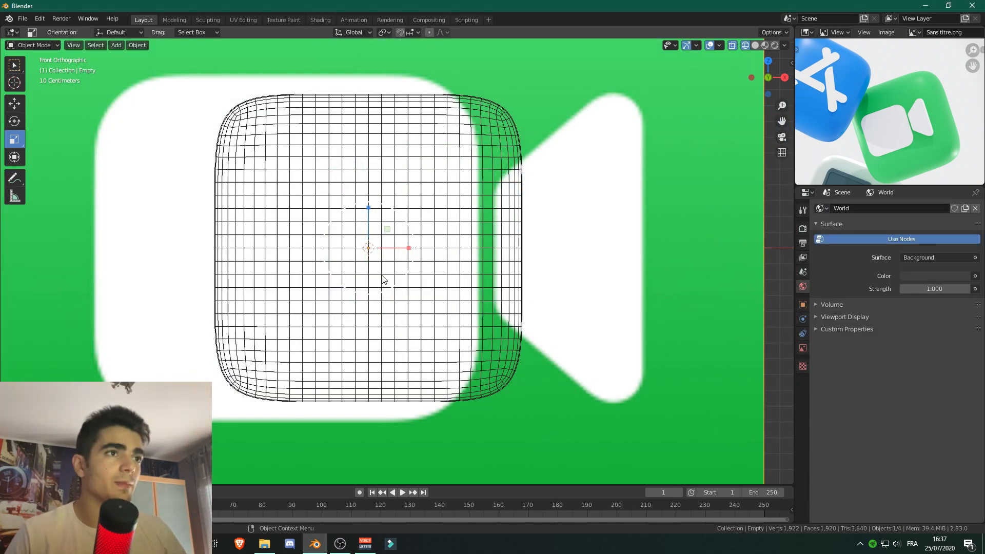
Scale the FaceTime reference image down until its edges match the outline of the icon body
{"action": "scroll", "coordinate": [382, 280], "scroll_direction": "down", "scroll_amount": 4}
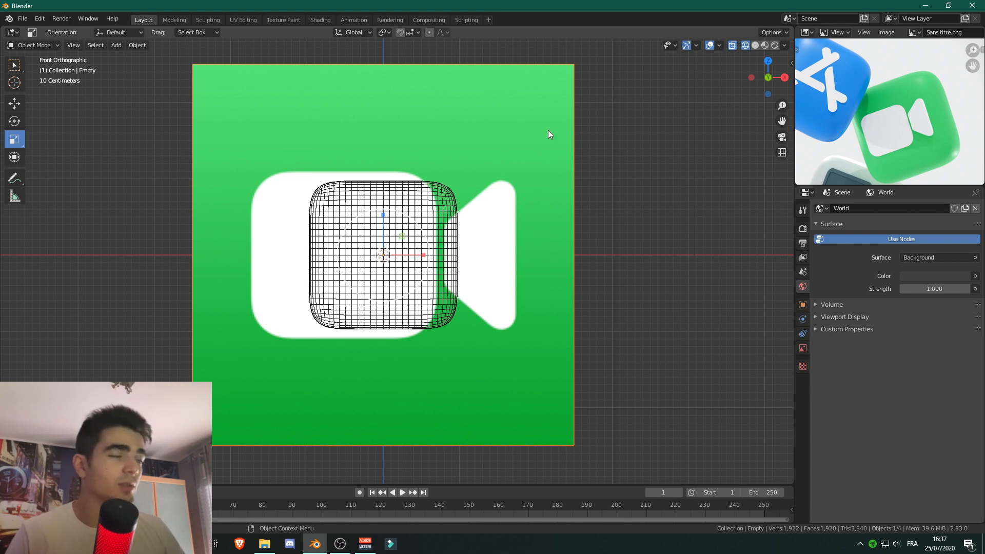
{"action": "key", "text": "s"}
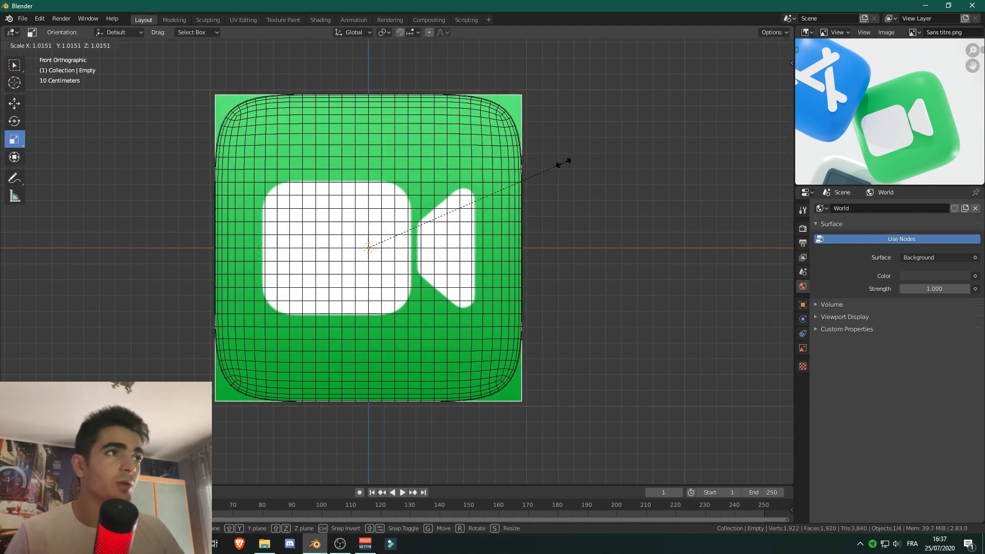
{"action": "left_click", "coordinate": [563, 163]}
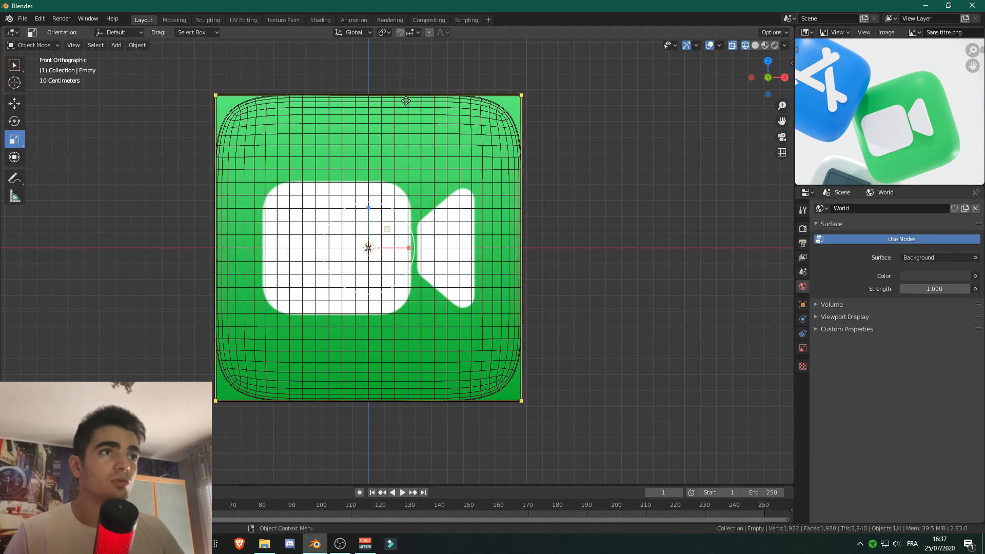
{"action": "scroll", "coordinate": [563, 220], "scroll_direction": "down", "scroll_amount": 1}
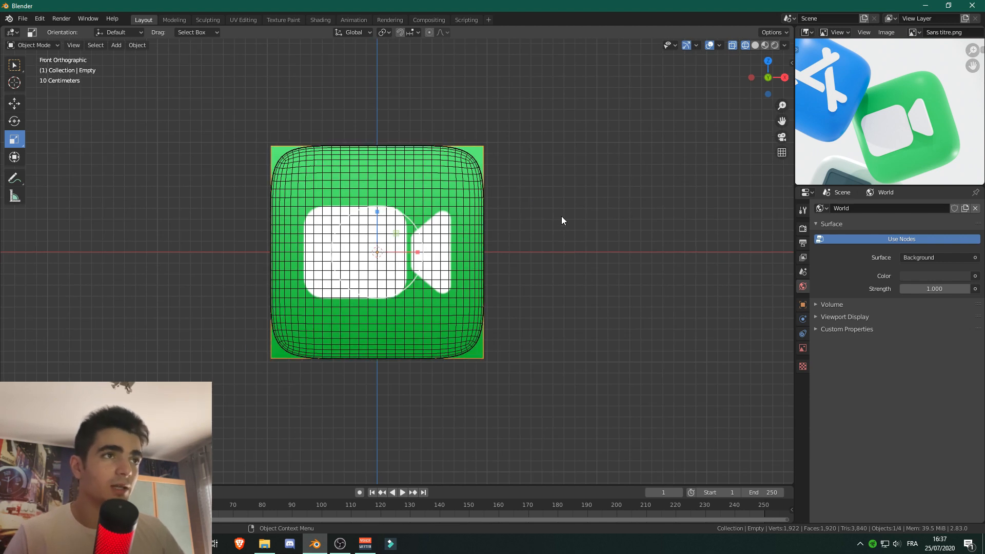
{"action": "scroll", "coordinate": [512, 204], "scroll_direction": "up", "scroll_amount": 2}
{"action": "scroll", "coordinate": [512, 204], "scroll_direction": "down", "scroll_amount": 1}
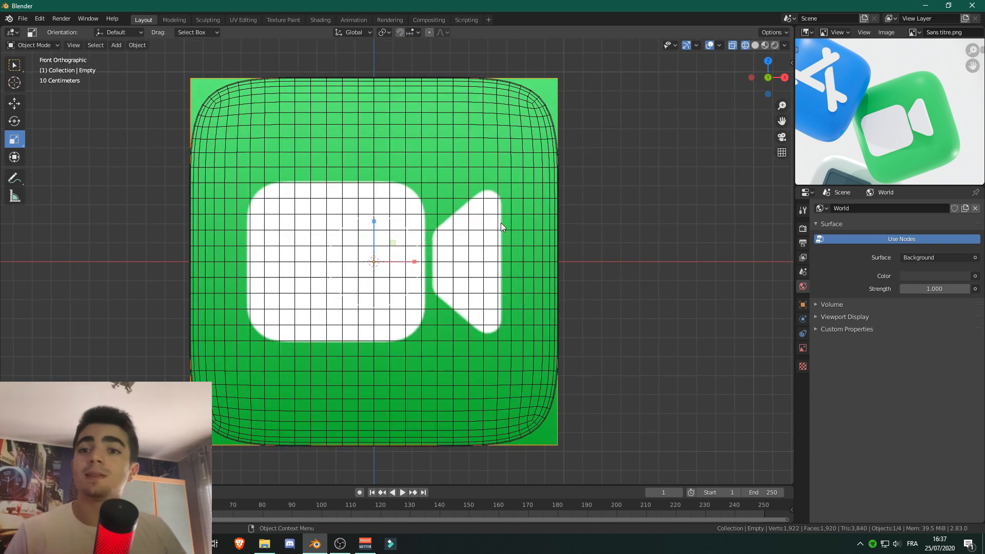
{"action": "scroll", "coordinate": [417, 202], "scroll_direction": "down", "scroll_amount": 1}
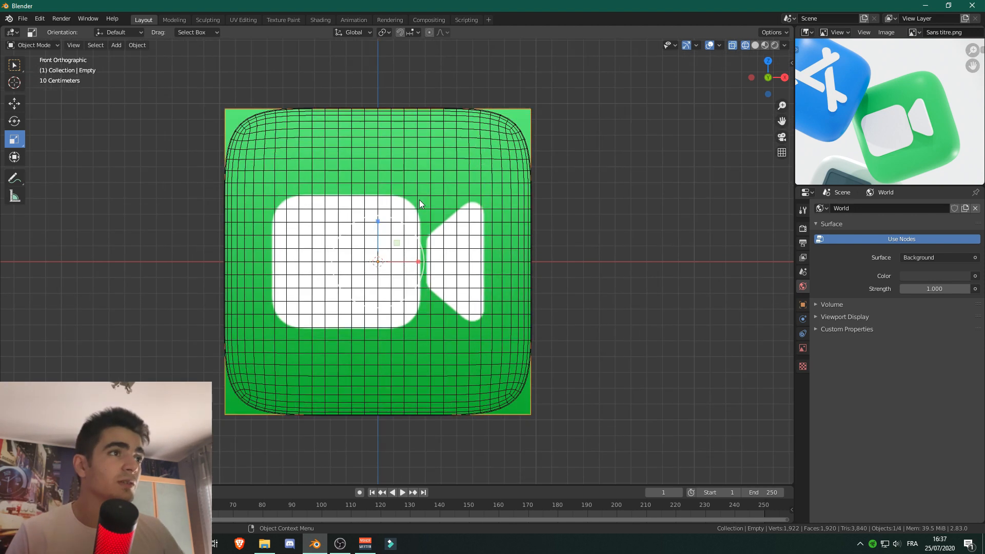
Add a cube mesh and scale it down to about 0.42 to match the height of the reference's camera body
{"action": "key", "text": "shift+a"}
{"action": "mouse_move", "coordinate": [389, 88]}
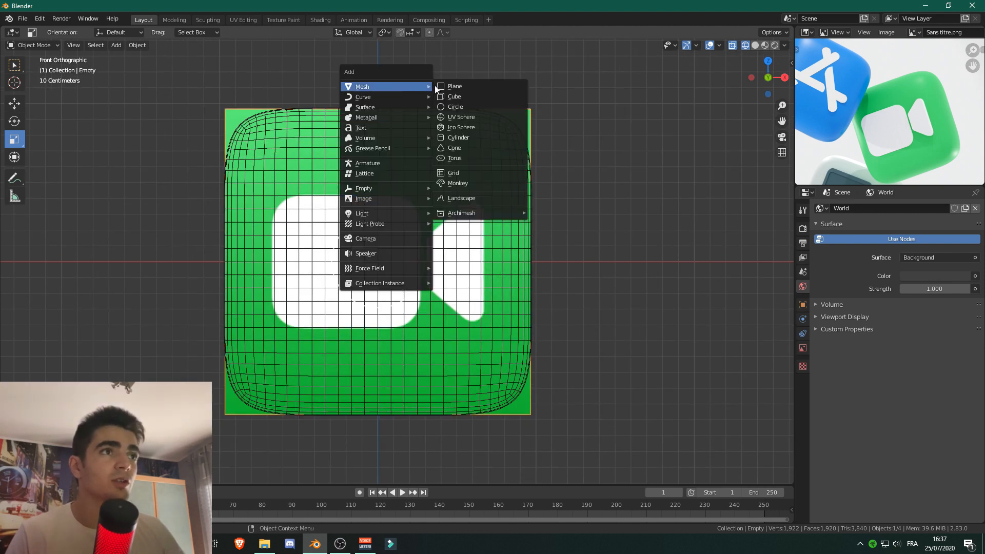
{"action": "left_click", "coordinate": [471, 97]}
{"action": "scroll", "coordinate": [596, 148], "scroll_direction": "up", "scroll_amount": 1}
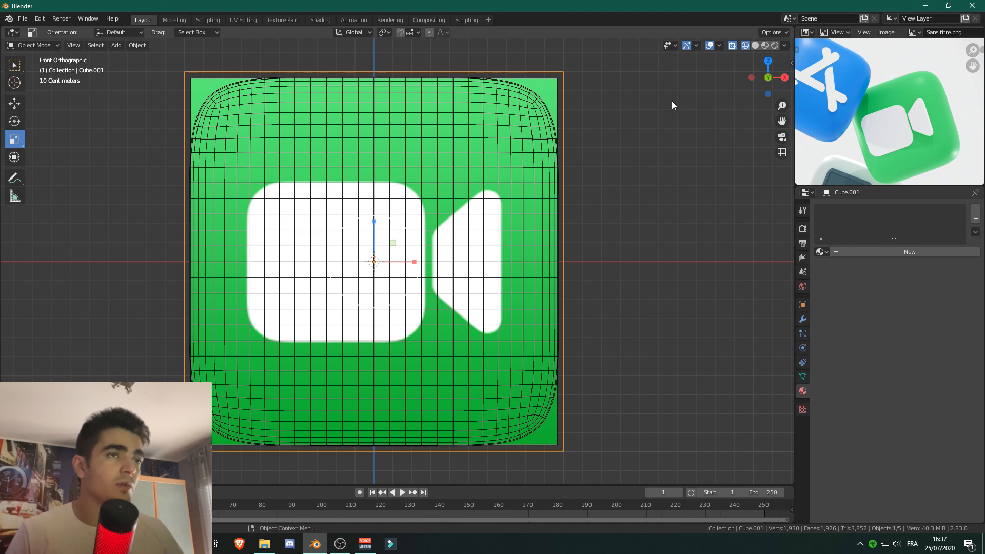
{"action": "key", "text": "s"}
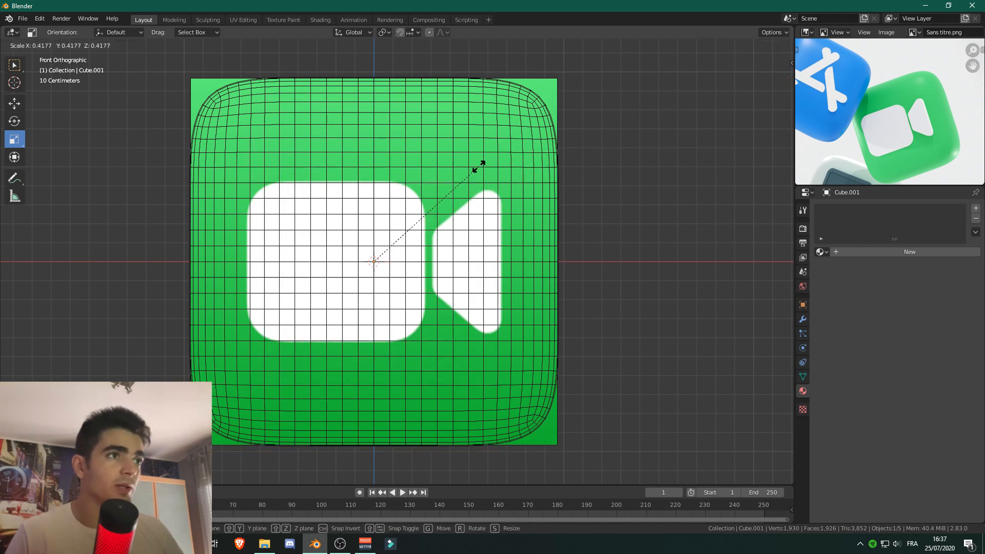
{"action": "left_click", "coordinate": [478, 166]}
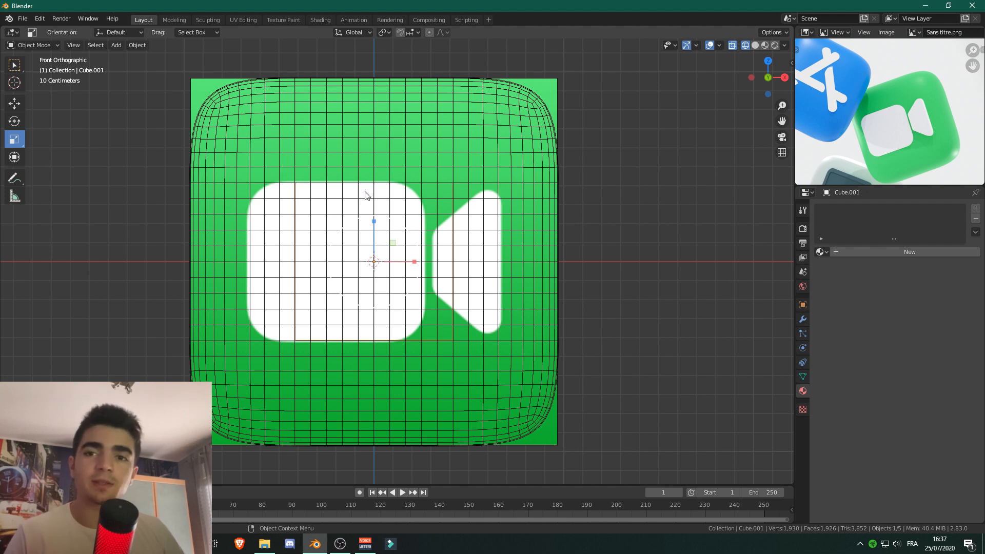
Enable Transparency on the FaceTime reference image and set its Opacity to 0.5
{"action": "left_click", "coordinate": [546, 89]}
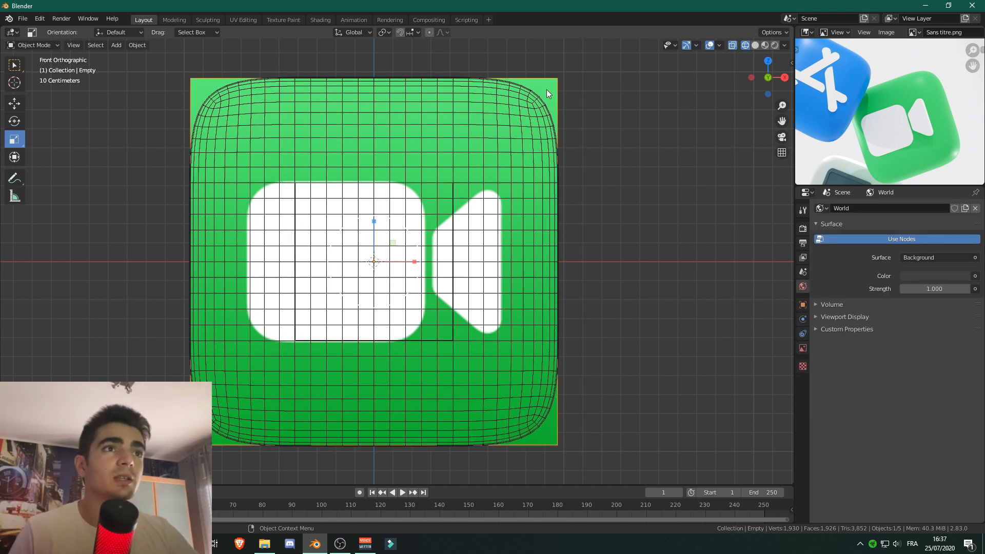
{"action": "left_click", "coordinate": [803, 348]}
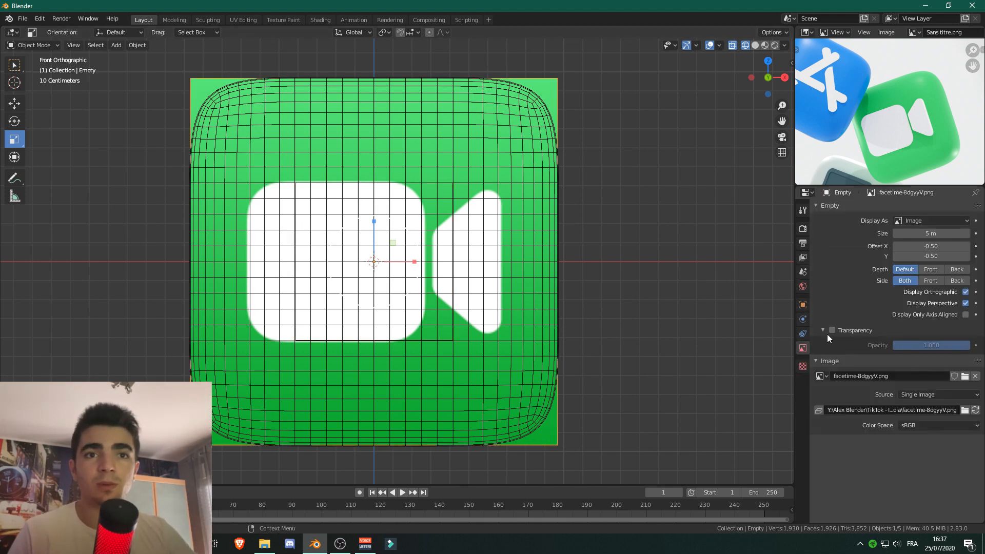
{"action": "left_click", "coordinate": [832, 330]}
{"action": "left_click", "coordinate": [937, 341]}
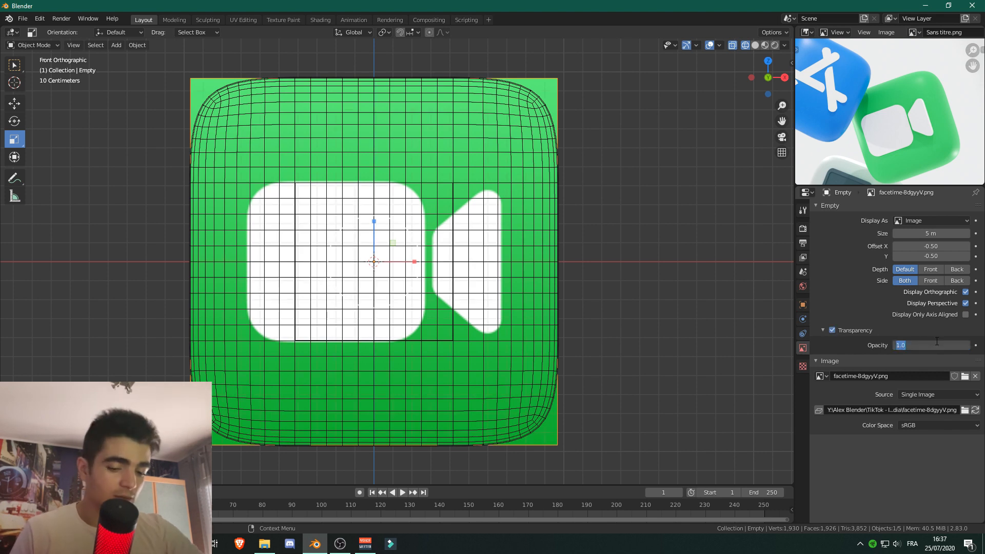
{"action": "type", "text": "0.5"}
{"action": "key", "text": "Return"}
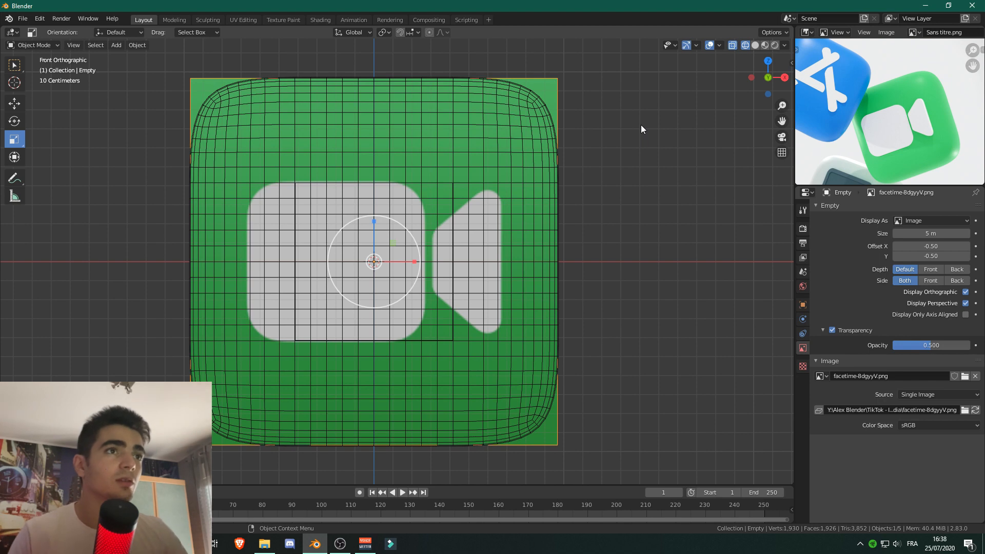
Change the image editor area to an Outliner and select the small cube, Cube.001, in it
{"action": "left_click", "coordinate": [494, 188]}
{"action": "left_click", "coordinate": [807, 31]}
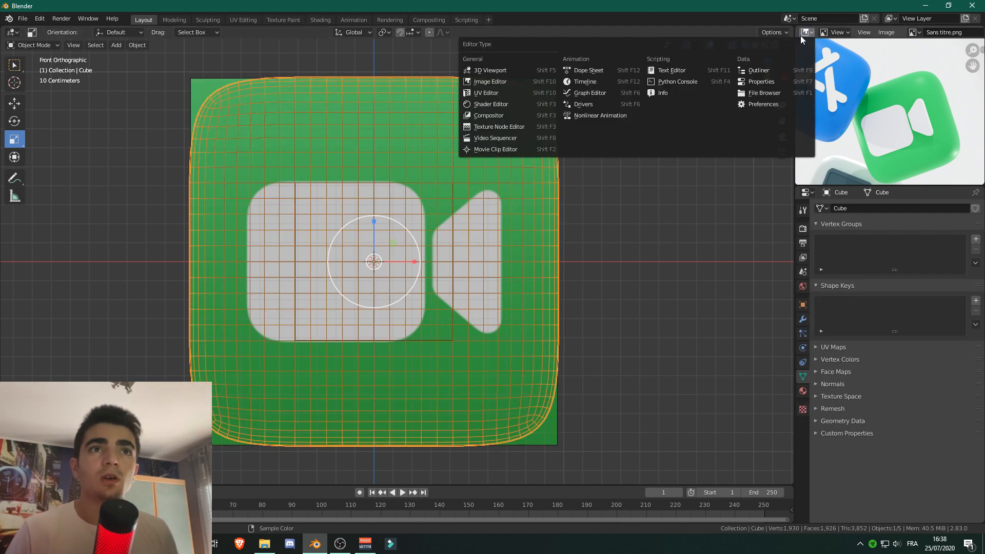
{"action": "left_click", "coordinate": [768, 70]}
{"action": "left_click", "coordinate": [847, 85]}
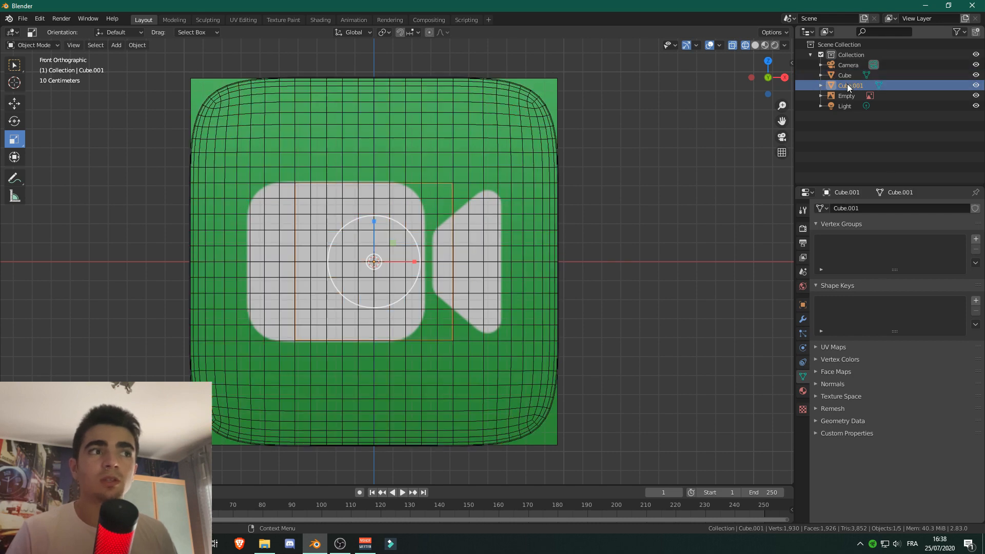
Scale the small cube up by about 1.01 to refine its fit to the camera body's height
{"action": "scroll", "coordinate": [444, 191], "scroll_direction": "up", "scroll_amount": 3}
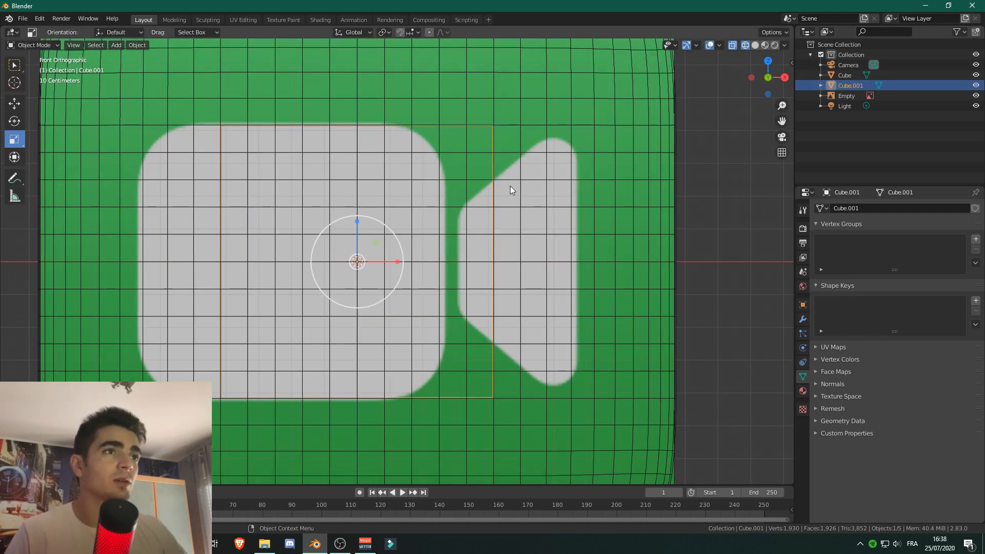
{"action": "scroll", "coordinate": [608, 205], "scroll_direction": "down", "scroll_amount": 2}
{"action": "key", "text": "s"}
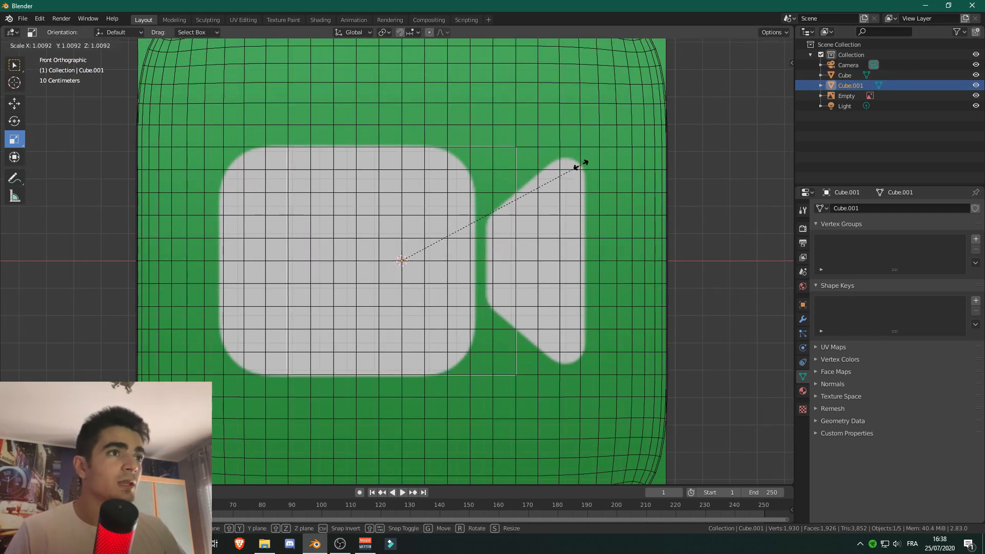
{"action": "left_click", "coordinate": [581, 165]}
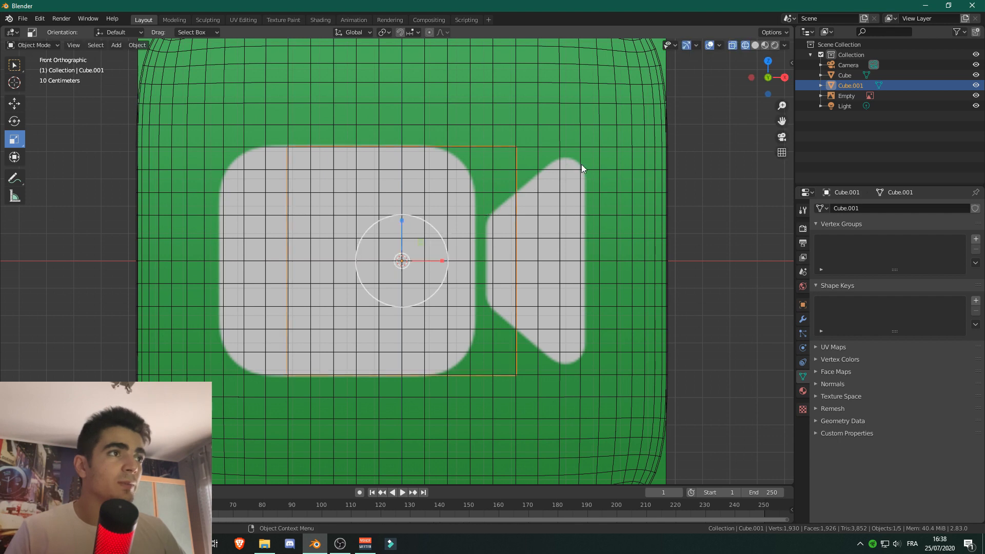
Enter Edit Mode on the small cube and box-select all of its vertices
{"action": "left_click", "coordinate": [28, 45]}
{"action": "left_click", "coordinate": [22, 66]}
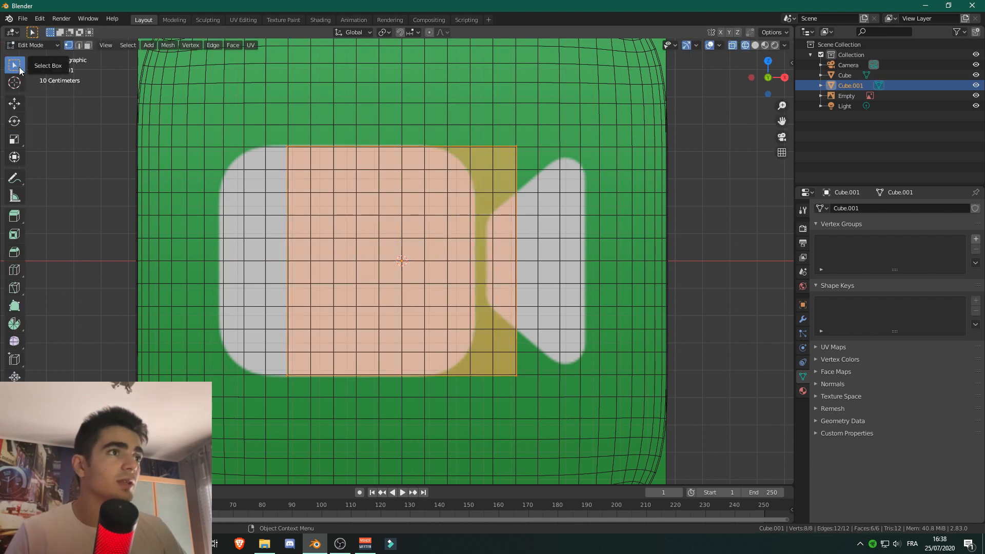
{"action": "left_click", "coordinate": [268, 110]}
{"action": "left_click_drag", "start_coordinate": [244, 97], "coordinate": [250, 131]}
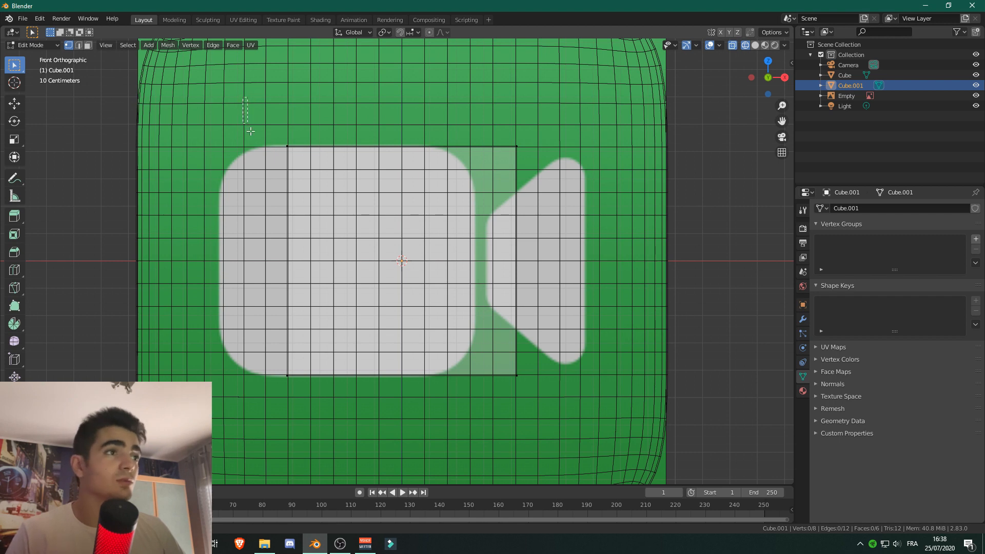
{"action": "left_click_drag", "start_coordinate": [546, 389], "coordinate": [546, 390]}
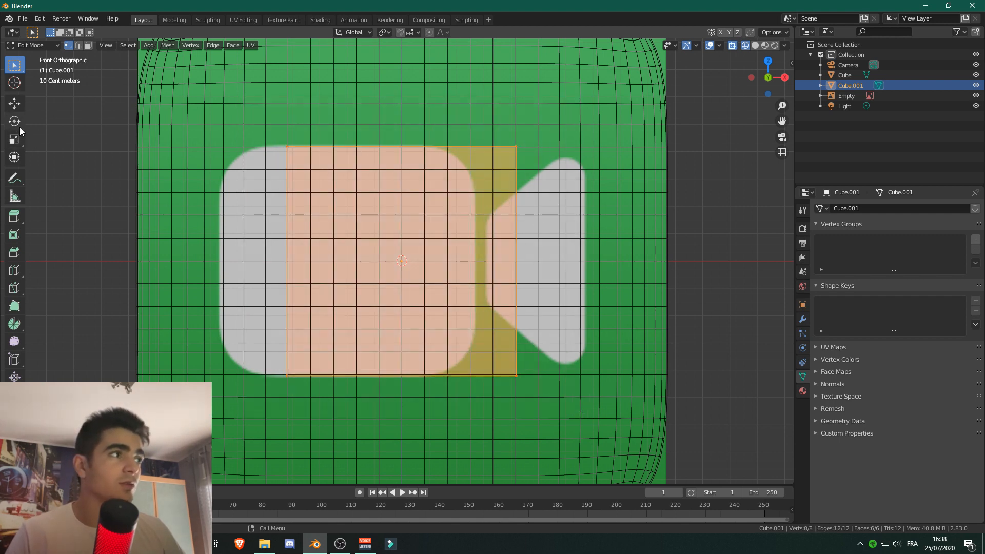
Move the selected cube geometry along X over the reference's camera body and widen it to match that shape's width
{"action": "left_click", "coordinate": [15, 104]}
{"action": "left_click_drag", "start_coordinate": [438, 259], "coordinate": [410, 243]}
{"action": "left_click", "coordinate": [15, 139]}
{"action": "scroll", "coordinate": [256, 163], "scroll_direction": "up", "scroll_amount": 2}
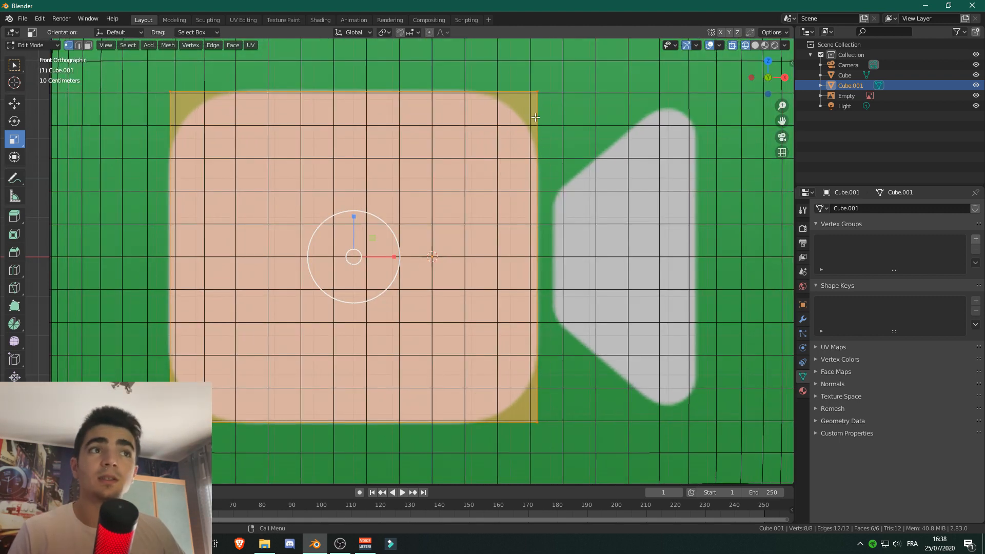
{"action": "scroll", "coordinate": [489, 166], "scroll_direction": "down", "scroll_amount": 1}
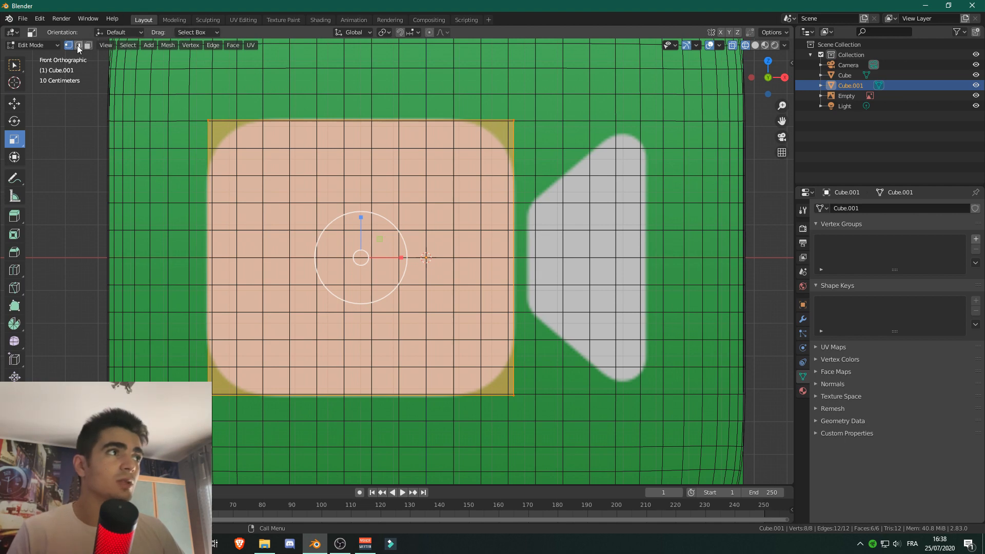
Select the four front-to-back corner edges of the small cube, Cube.001, in edge select mode
{"action": "scroll", "coordinate": [466, 147], "scroll_direction": "down", "scroll_amount": 1}
{"action": "middle_click_drag", "start_coordinate": [467, 147], "coordinate": [442, 168]}
{"action": "left_click", "coordinate": [462, 138]}
{"action": "scroll", "coordinate": [411, 164], "scroll_direction": "down", "scroll_amount": 2}
{"action": "middle_click_drag", "start_coordinate": [369, 180], "coordinate": [447, 181]}
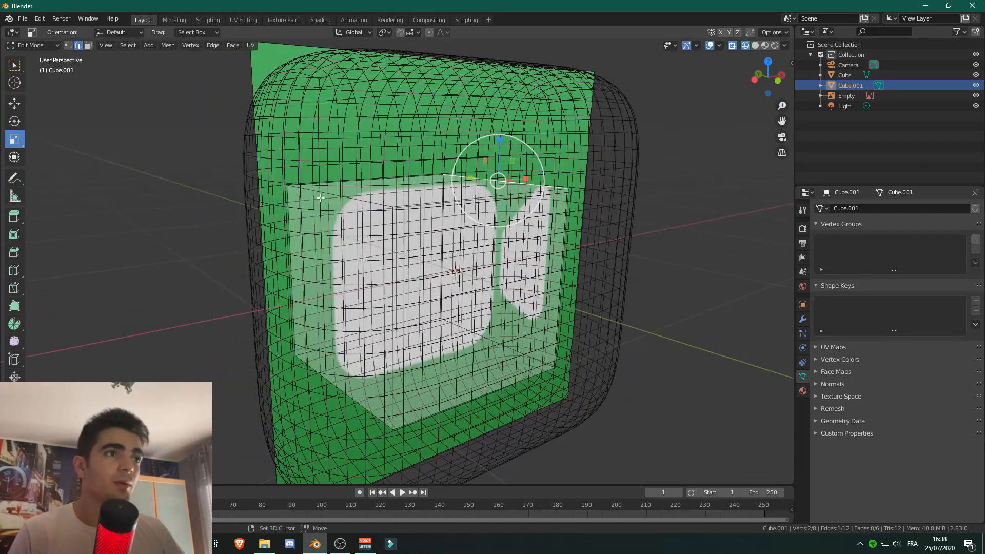
{"action": "left_click", "coordinate": [321, 198], "text": "shift"}
{"action": "left_click", "coordinate": [348, 407], "text": "shift"}
{"action": "middle_click_drag", "start_coordinate": [349, 407], "coordinate": [442, 213]}
{"action": "left_click", "coordinate": [377, 310], "text": "shift"}
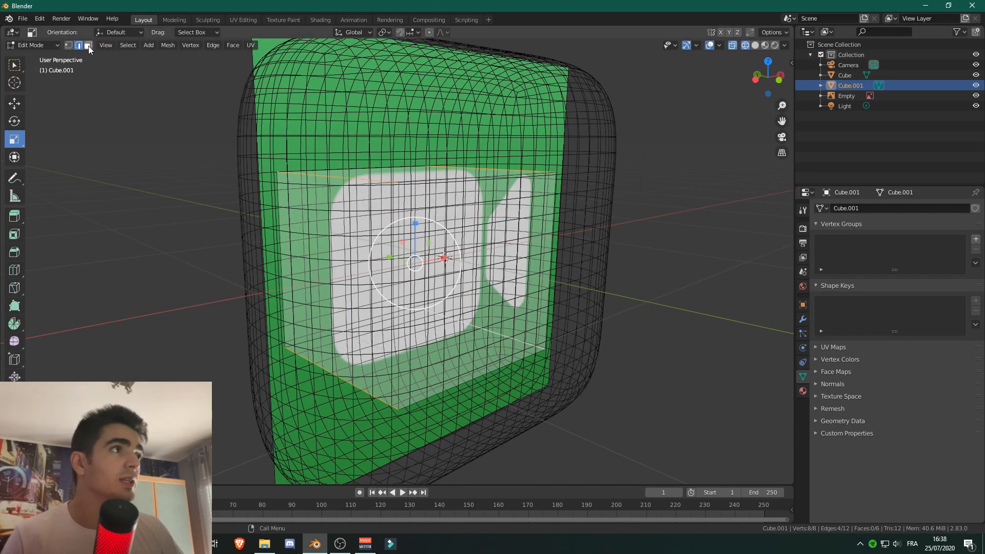
Bevel the selected corner edges with 13 segments to match the rounded corners of the reference's camera body
{"action": "key", "text": "KP_1"}
{"action": "scroll", "coordinate": [420, 147], "scroll_direction": "up", "scroll_amount": 5}
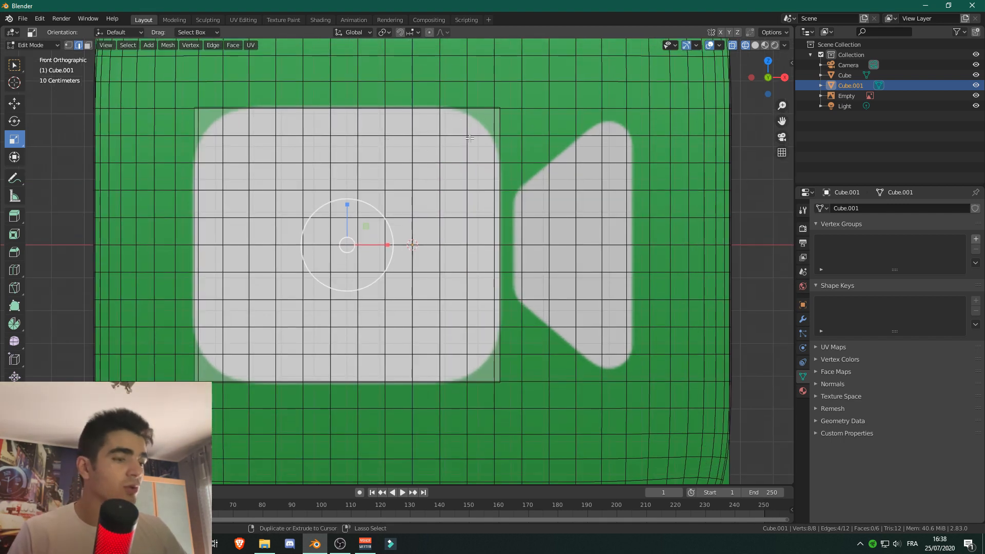
{"action": "key", "text": "ctrl+b"}
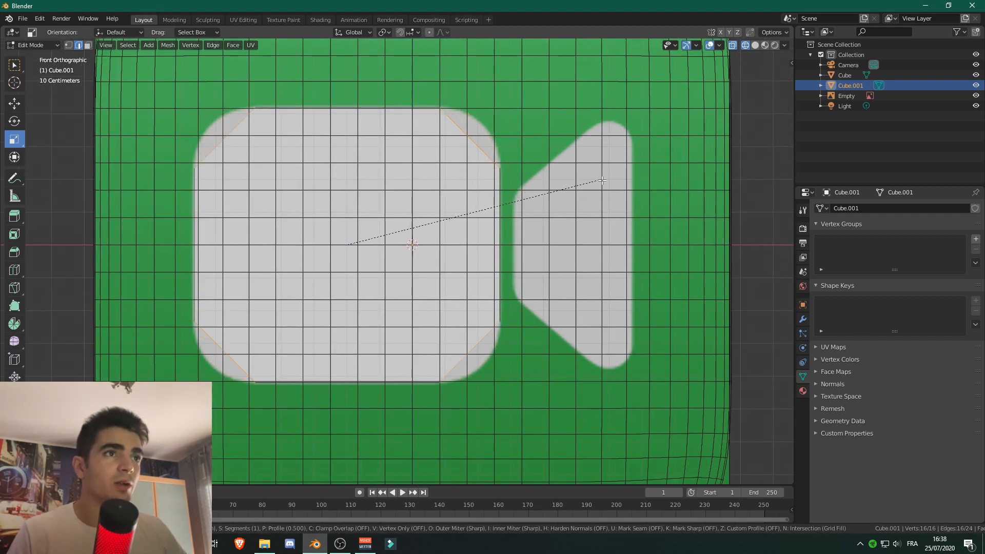
{"action": "scroll", "coordinate": [605, 187], "scroll_direction": "up", "scroll_amount": 1}
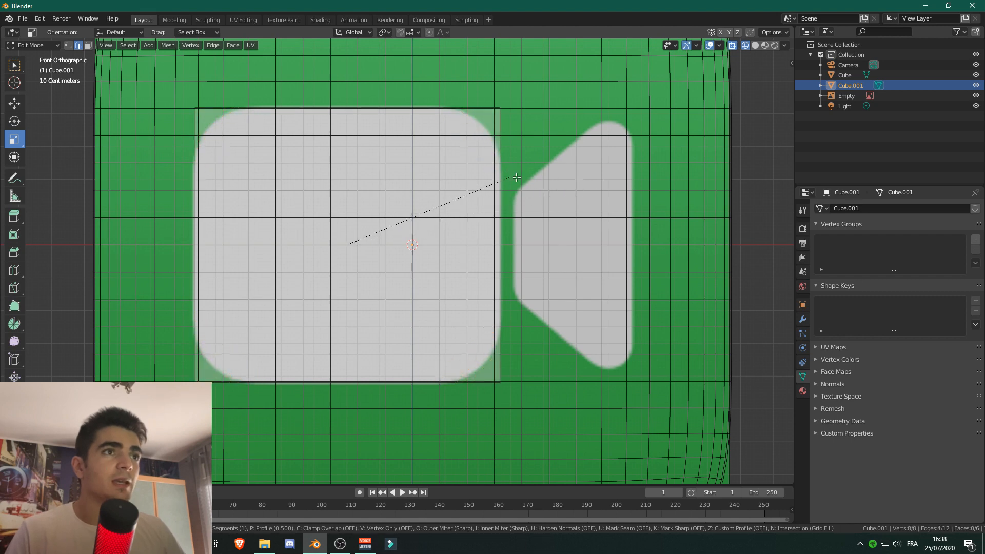
{"action": "scroll", "coordinate": [625, 192], "scroll_direction": "up", "scroll_amount": 11}
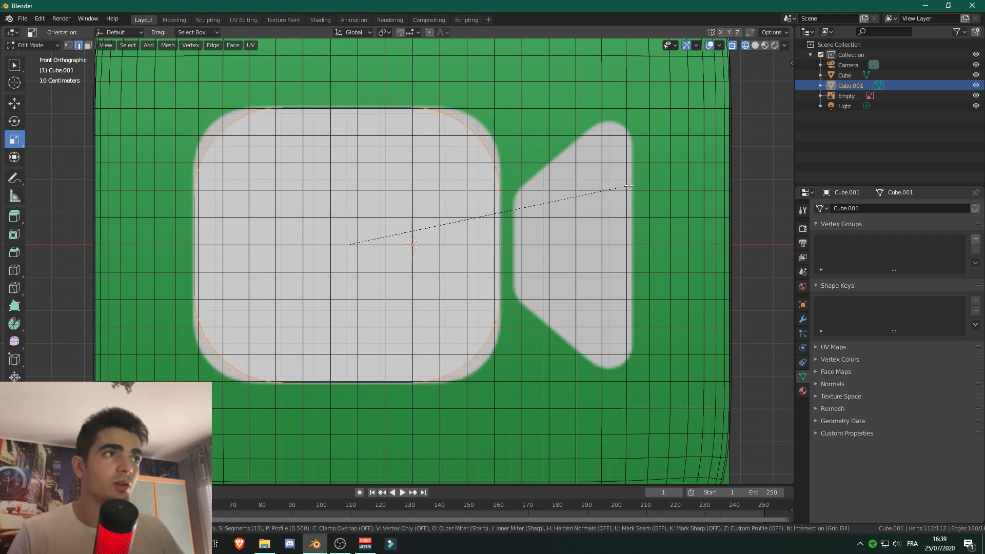
{"action": "left_click", "coordinate": [600, 185]}
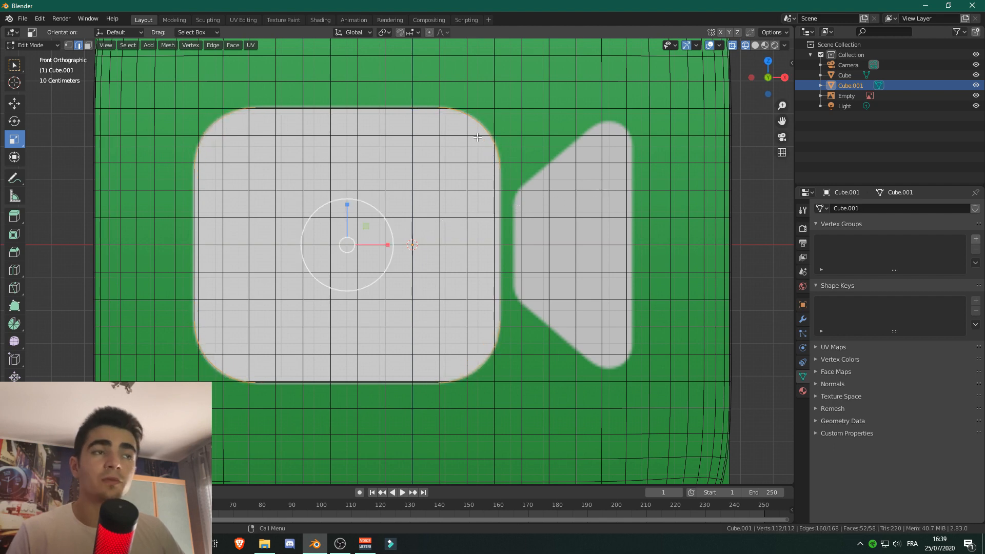
Return to Object Mode with solid shading and move the rounded camera body along Y so it protrudes from the icon's front
{"action": "key", "text": "Tab"}
{"action": "scroll", "coordinate": [478, 128], "scroll_direction": "down", "scroll_amount": 5}
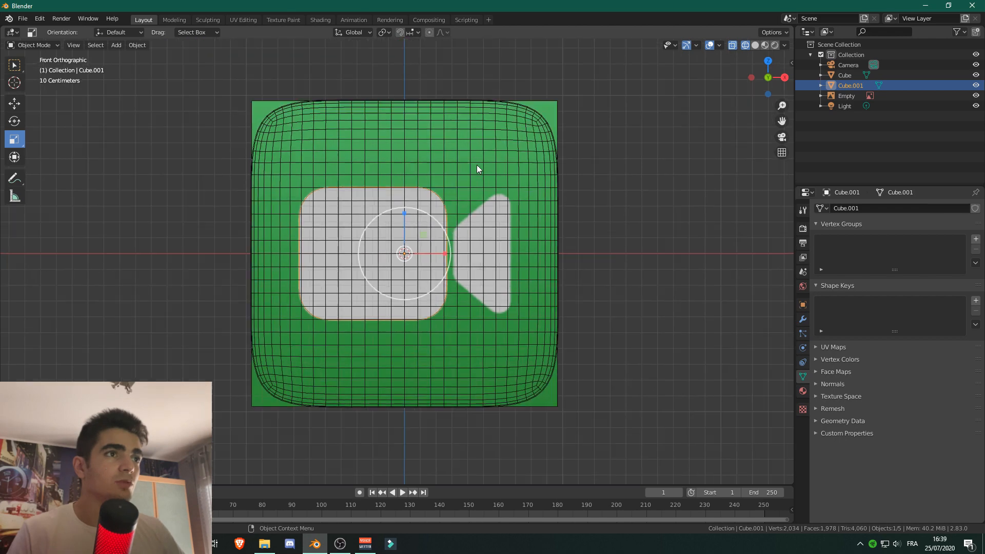
{"action": "mouse_move", "coordinate": [476, 165]}
{"action": "middle_mouse_down"}
{"action": "mouse_move", "coordinate": [461, 170]}
{"action": "mouse_move", "coordinate": [477, 171]}
{"action": "middle_mouse_up"}
{"action": "key", "text": "z"}
{"action": "left_click", "coordinate": [500, 182]}
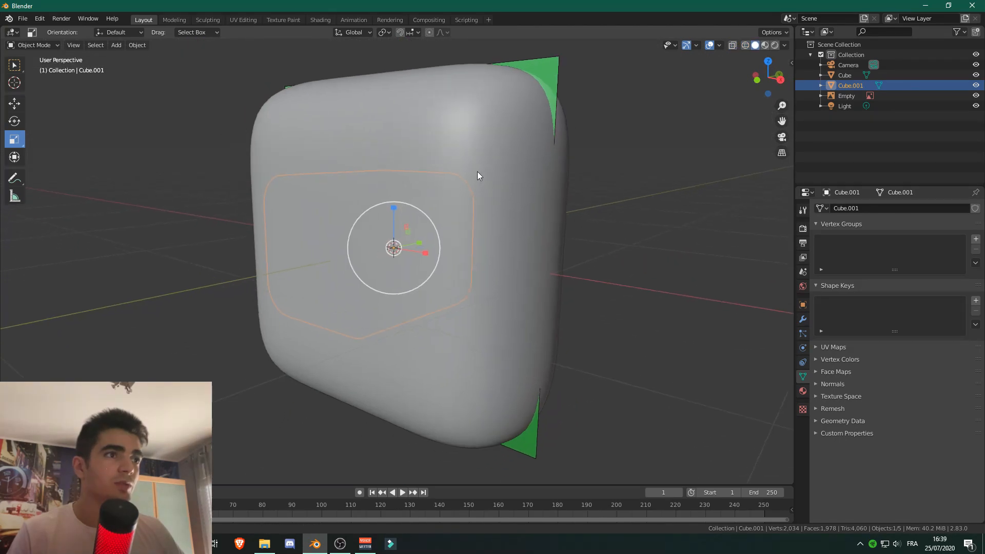
{"action": "left_click", "coordinate": [20, 103]}
{"action": "mouse_move", "coordinate": [425, 244]}
{"action": "left_mouse_down"}
{"action": "mouse_move", "coordinate": [396, 245]}
{"action": "mouse_move", "coordinate": [407, 241]}
{"action": "left_mouse_up"}
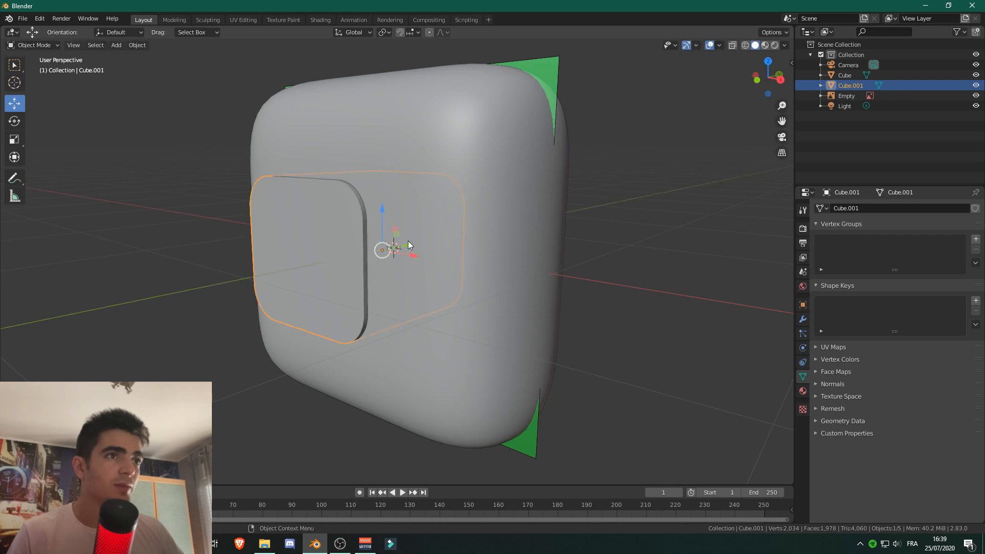
{"action": "middle_click_drag", "start_coordinate": [408, 241], "coordinate": [448, 213]}
Switch to rendered shading and give the camera body a new material with a white base color, value 1.000
{"action": "key", "text": "z"}
{"action": "left_click", "coordinate": [467, 149]}
{"action": "left_click", "coordinate": [803, 391]}
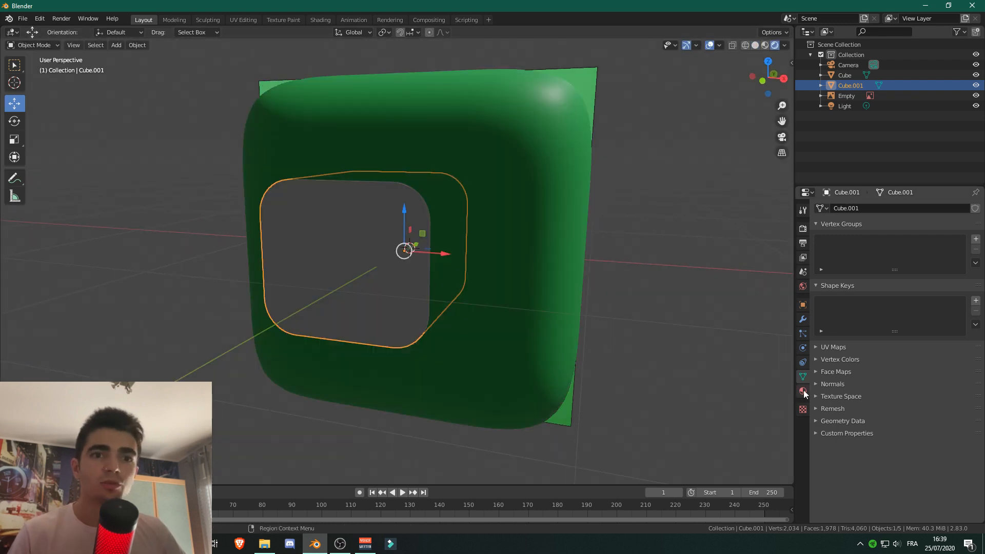
{"action": "left_click", "coordinate": [843, 251]}
{"action": "left_click", "coordinate": [926, 355]}
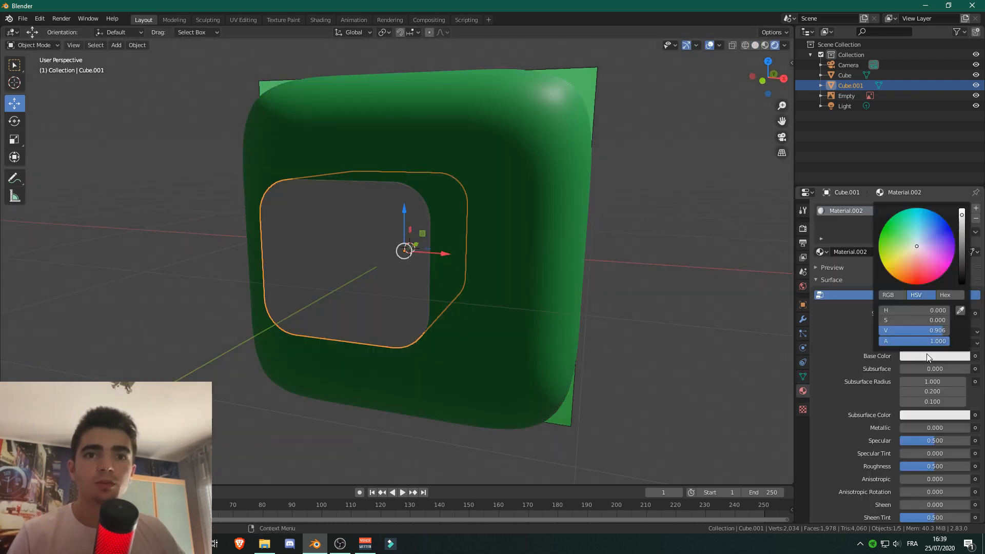
{"action": "left_click", "coordinate": [962, 212]}
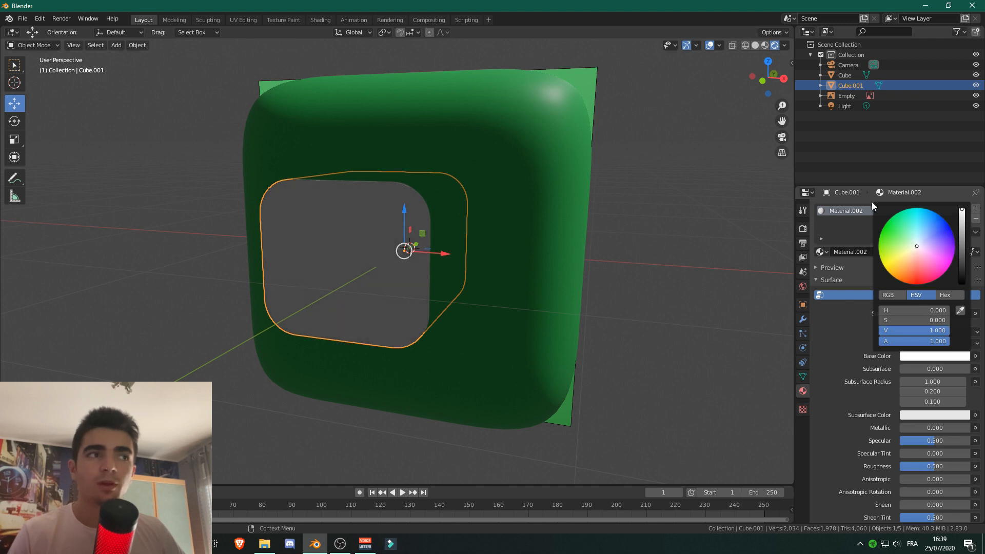
Set the world background color to pure white
{"action": "key", "text": "Tab"}
{"action": "middle_click_drag", "start_coordinate": [543, 222], "coordinate": [543, 270]}
{"action": "scroll", "coordinate": [489, 222], "scroll_direction": "down", "scroll_amount": 4}
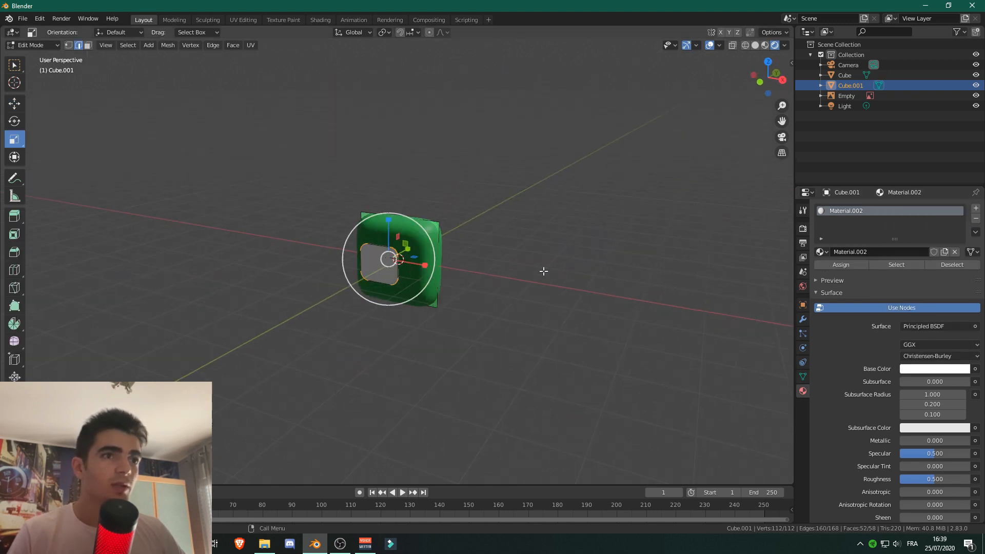
{"action": "scroll", "coordinate": [544, 271], "scroll_direction": "up", "scroll_amount": 5}
{"action": "left_click", "coordinate": [803, 287]}
{"action": "left_click", "coordinate": [918, 277]}
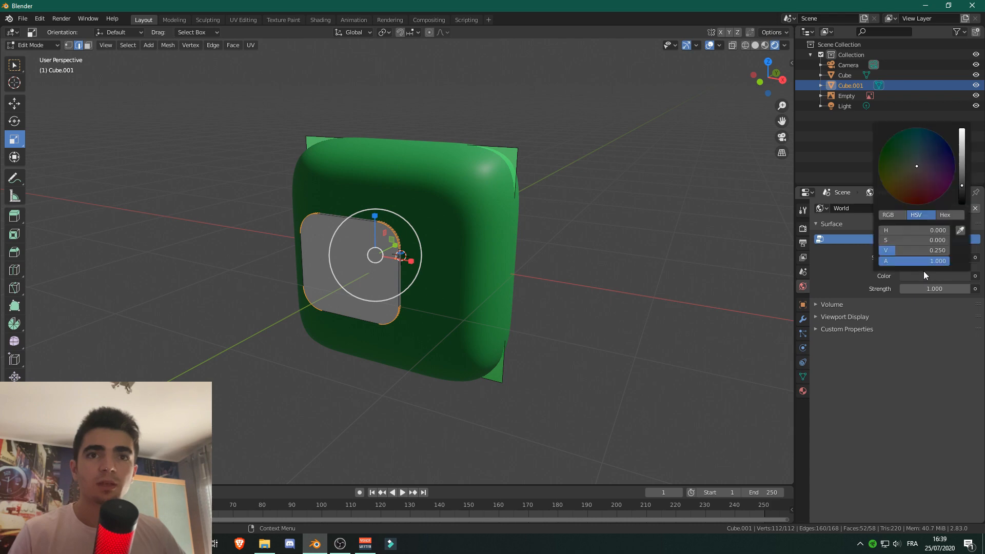
{"action": "left_click_drag", "start_coordinate": [962, 147], "coordinate": [962, 127]}
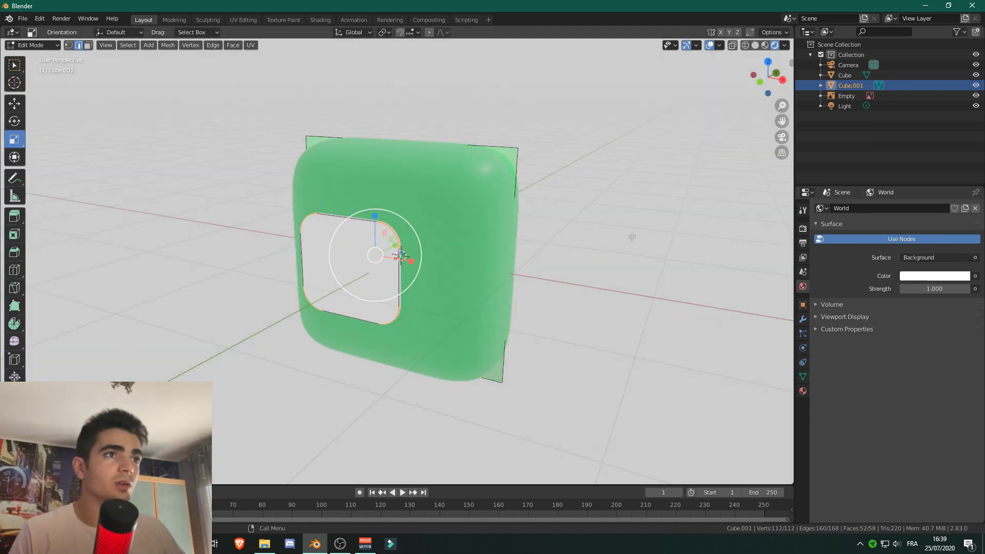
{"action": "left_click", "coordinate": [594, 190]}
Return to Object Mode, deselect everything and display the model in wireframe from the front
{"action": "middle_click_drag", "start_coordinate": [631, 235], "coordinate": [567, 209]}
{"action": "key", "text": "Tab"}
{"action": "left_click", "coordinate": [449, 208]}
{"action": "middle_click_drag", "start_coordinate": [448, 208], "coordinate": [550, 234]}
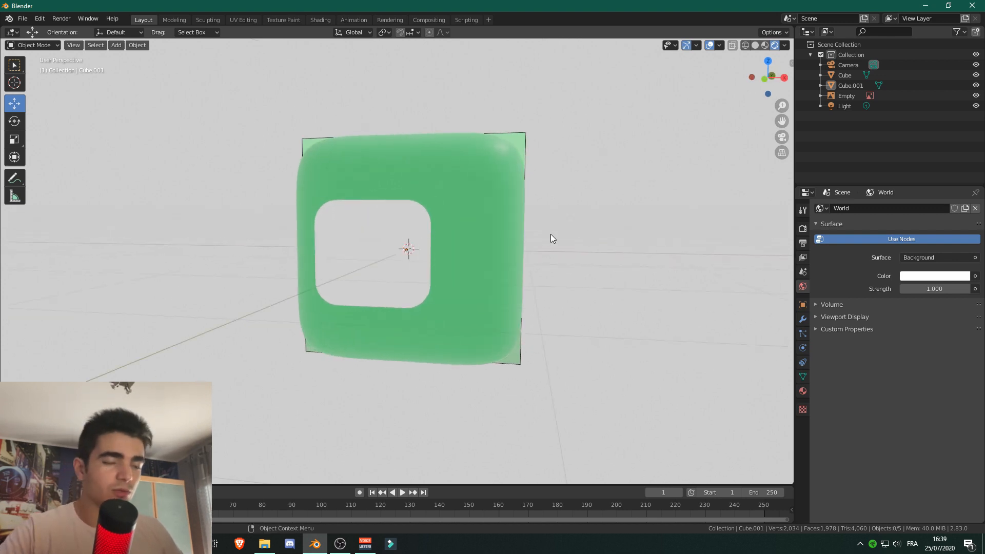
{"action": "key", "text": "KP_1"}
{"action": "key", "text": "z"}
{"action": "left_click", "coordinate": [461, 233]}
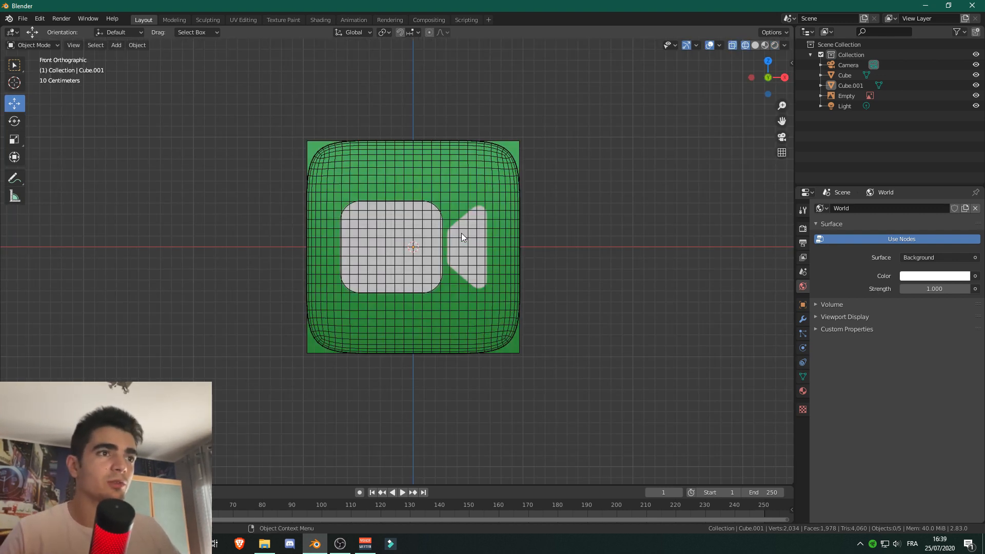
{"action": "scroll", "coordinate": [517, 241], "scroll_direction": "up", "scroll_amount": 5}
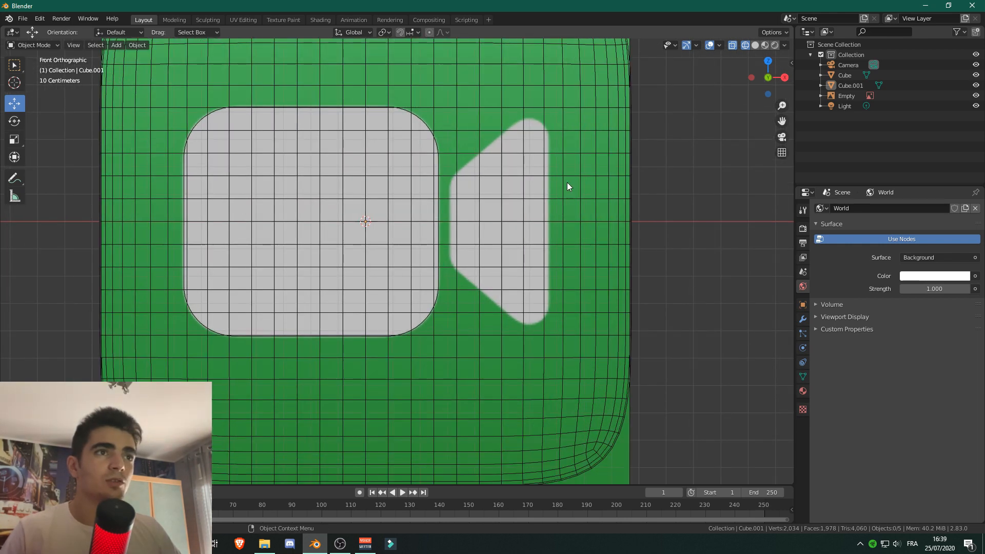
{"action": "scroll", "coordinate": [528, 183], "scroll_direction": "down", "scroll_amount": 3}
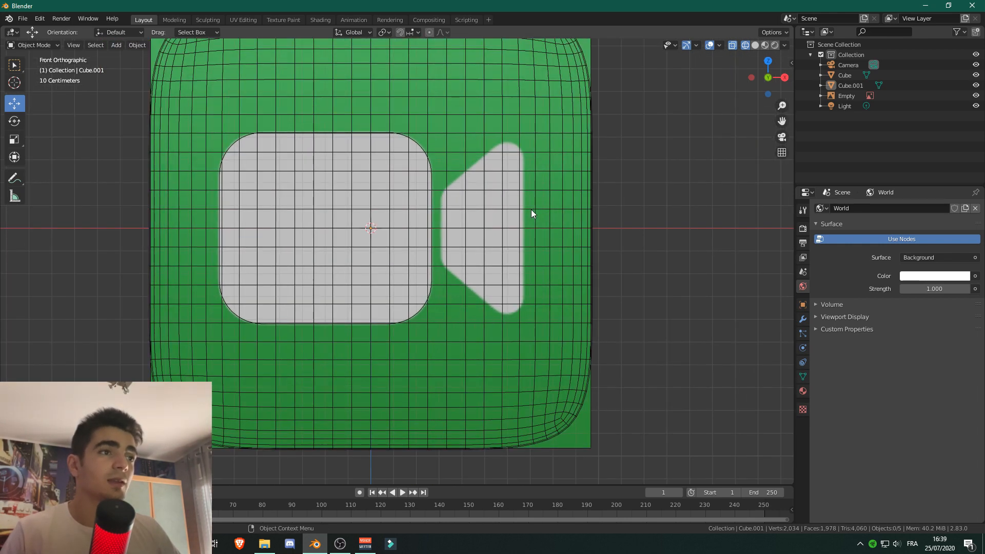
Add a new cube and scale it down to about the height of the camera body
{"action": "key", "text": "shift+a"}
{"action": "mouse_move", "coordinate": [531, 209]}
{"action": "left_click", "coordinate": [588, 220]}
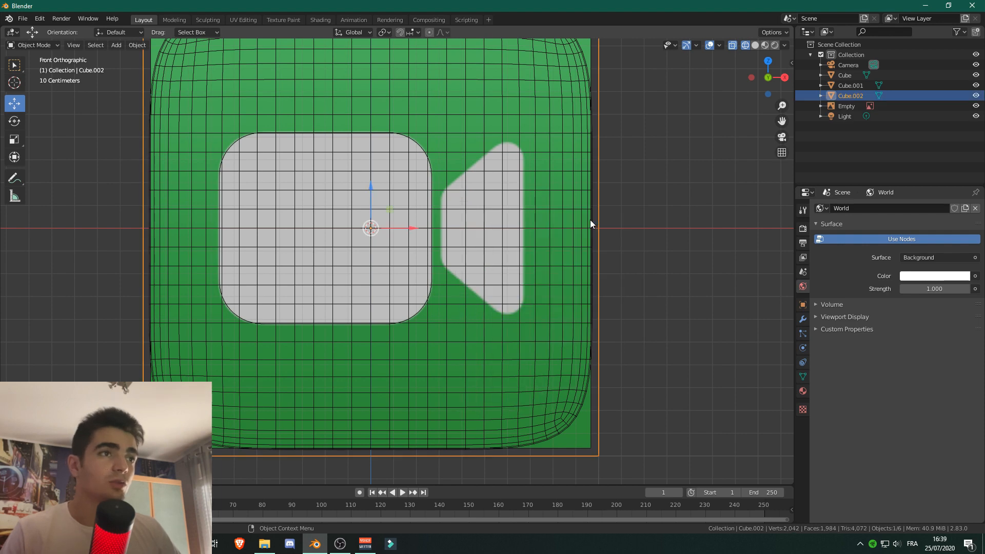
{"action": "key", "text": "s"}
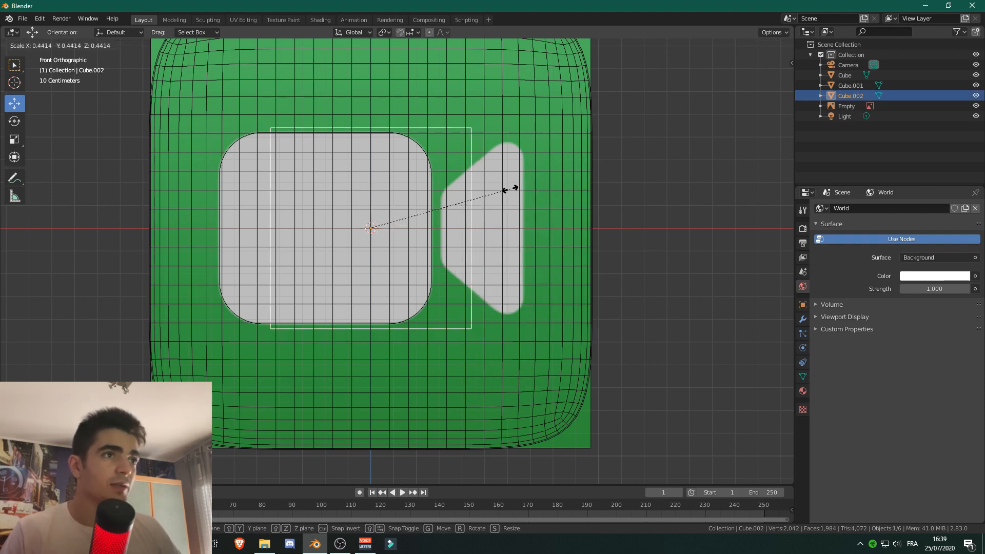
{"action": "left_click", "coordinate": [503, 192]}
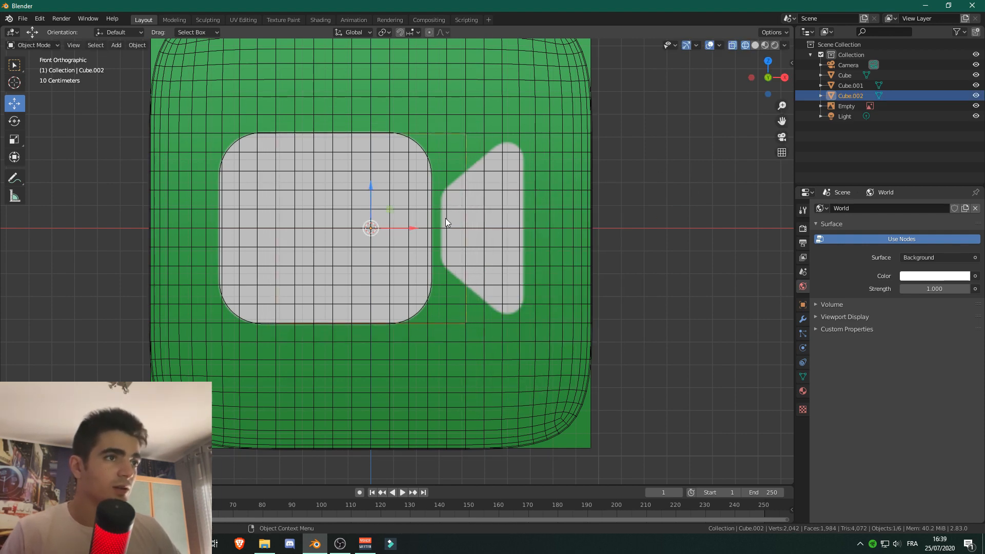
Move the new cube along X until its inner side lines up with the narrow edge of the reference's lens shape
{"action": "key", "text": "g"}
{"action": "key", "text": "x"}
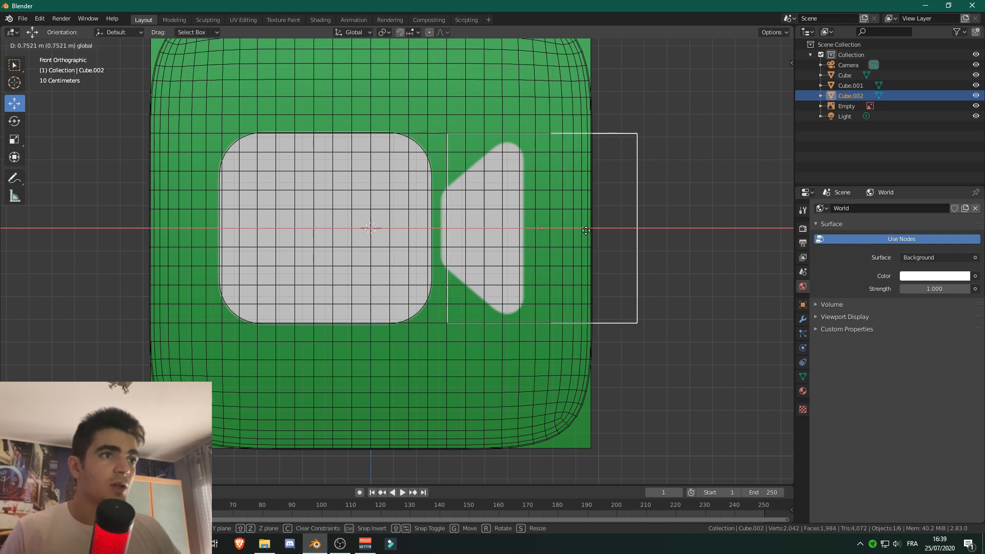
{"action": "left_click", "coordinate": [579, 231]}
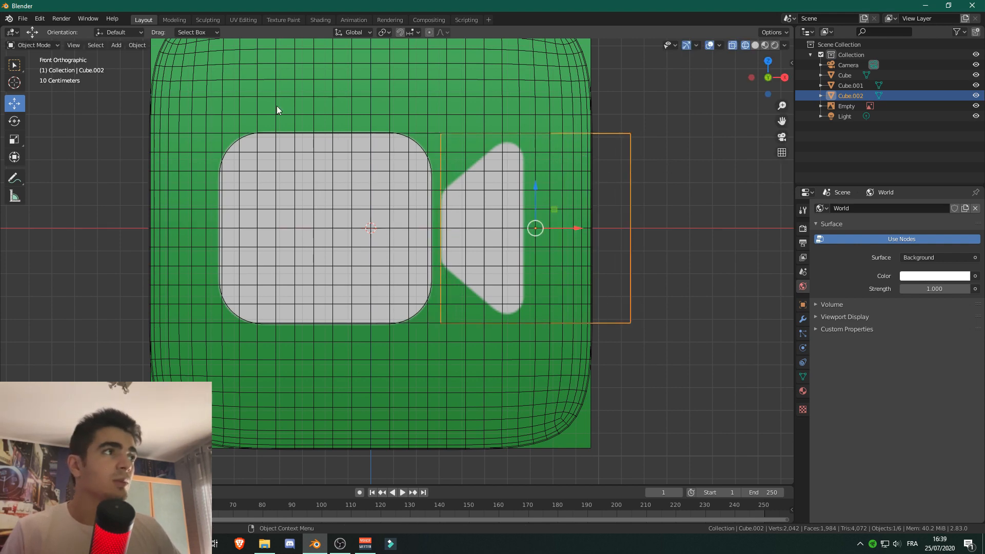
In Edit Mode, move the new cube's outer-side vertices along X to the wide edge of the reference's lens shape
{"action": "key", "text": "Tab"}
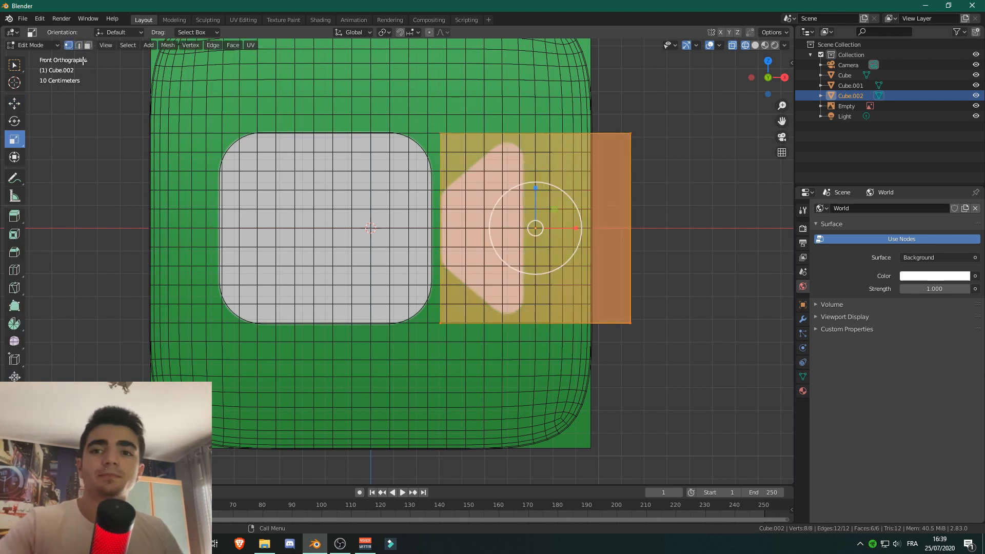
{"action": "left_click", "coordinate": [630, 133]}
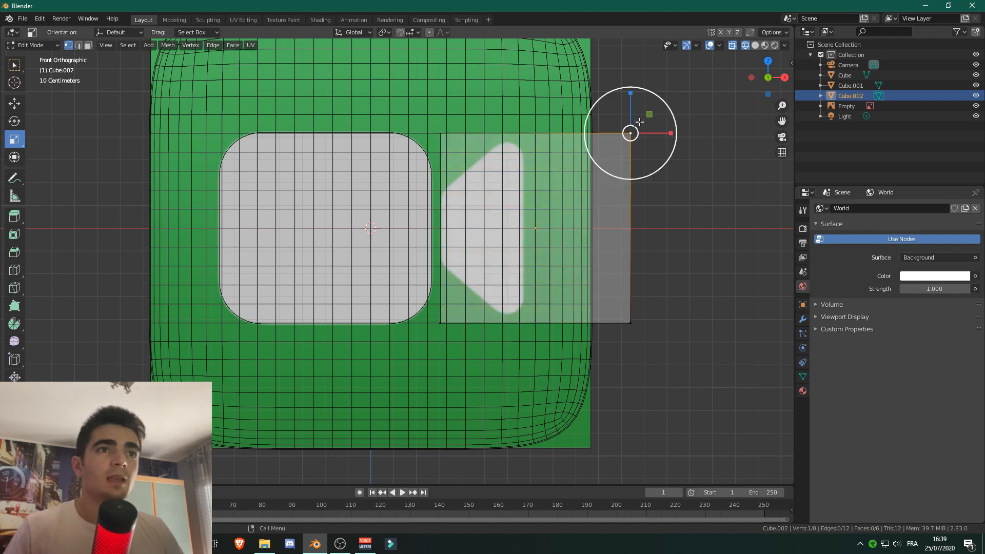
{"action": "left_click_drag", "start_coordinate": [685, 87], "coordinate": [591, 343]}
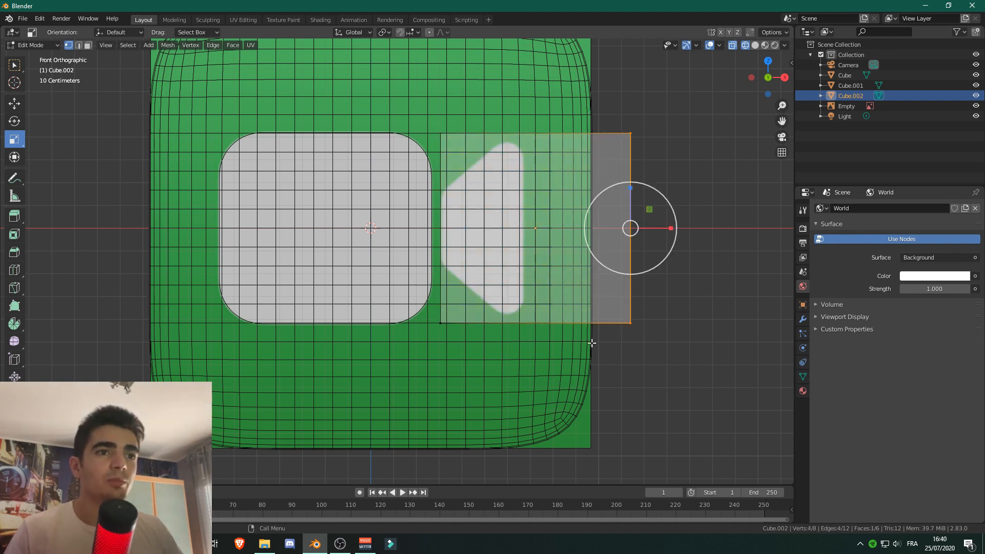
{"action": "left_click", "coordinate": [14, 103]}
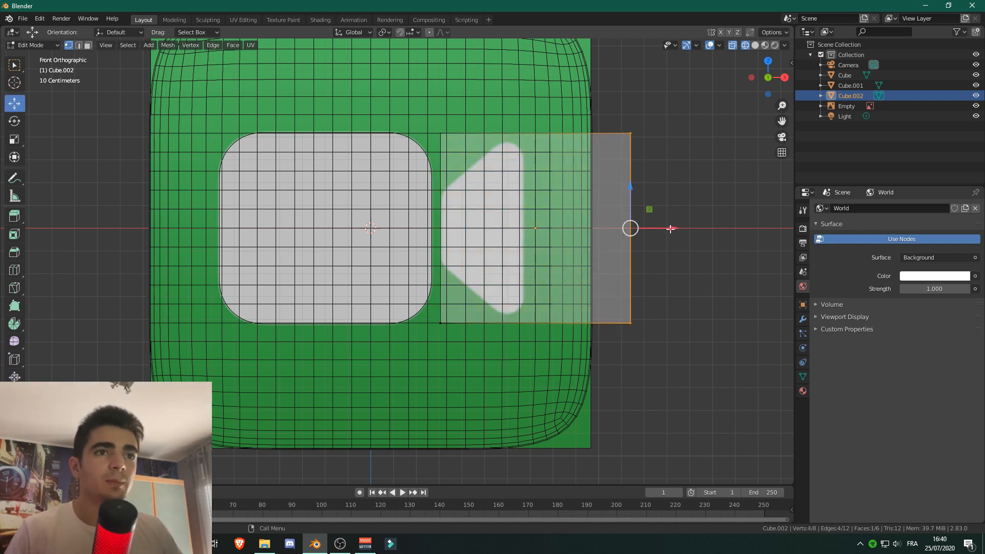
{"action": "left_click_drag", "start_coordinate": [670, 229], "coordinate": [560, 221]}
{"action": "left_click", "coordinate": [434, 111]}
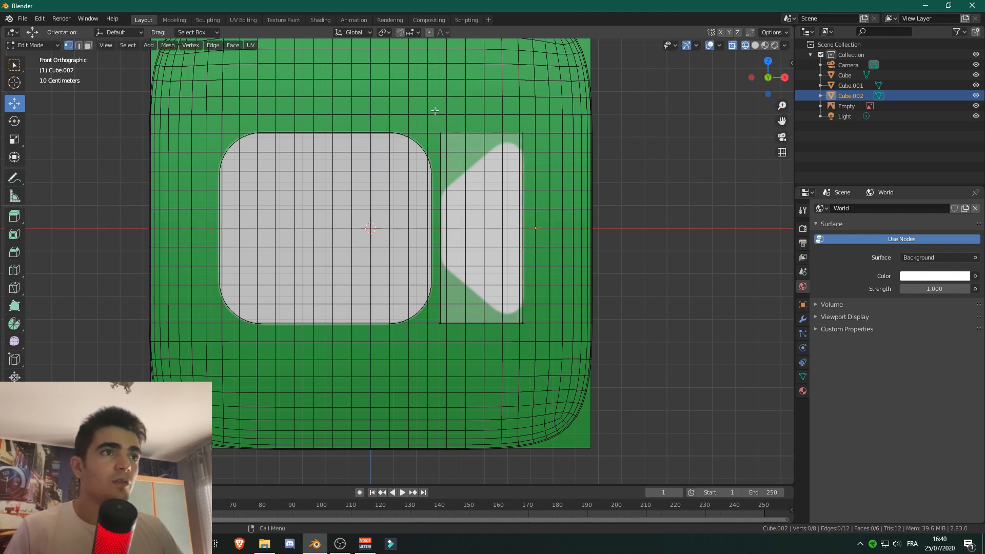
Move the lens cube's upper vertices down and its lower vertices up along Z to match the reference lens's height
{"action": "left_click_drag", "start_coordinate": [536, 141], "coordinate": [536, 141]}
{"action": "left_click_drag", "start_coordinate": [482, 95], "coordinate": [484, 105]}
{"action": "left_click", "coordinate": [531, 346]}
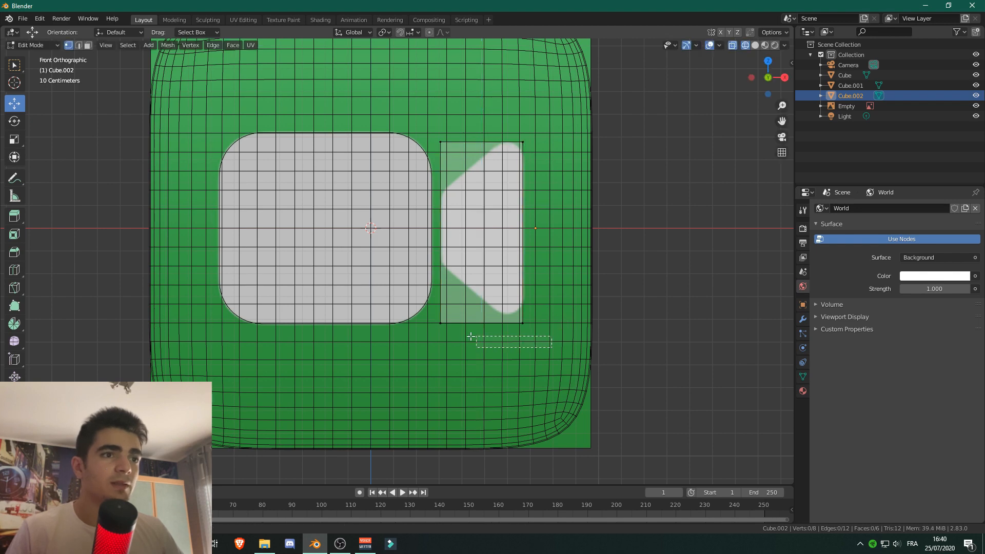
{"action": "left_click_drag", "start_coordinate": [430, 316], "coordinate": [430, 316]}
{"action": "left_click_drag", "start_coordinate": [481, 283], "coordinate": [476, 273]}
{"action": "left_click", "coordinate": [485, 121]}
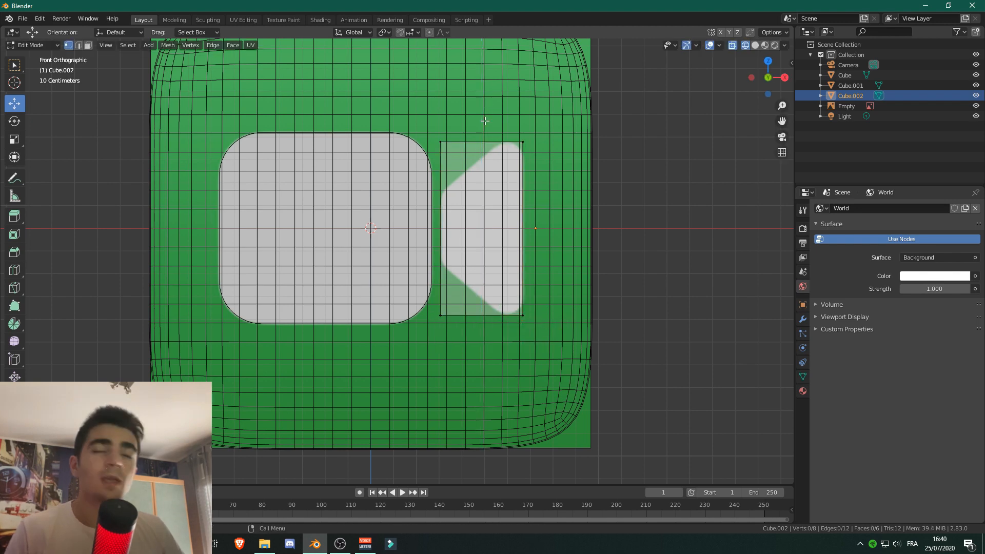
Scale the lens cube's inner-side vertices down along Z to taper it to the reference lens's narrow edge
{"action": "left_click_drag", "start_coordinate": [434, 126], "coordinate": [473, 345]}
{"action": "left_click", "coordinate": [11, 141]}
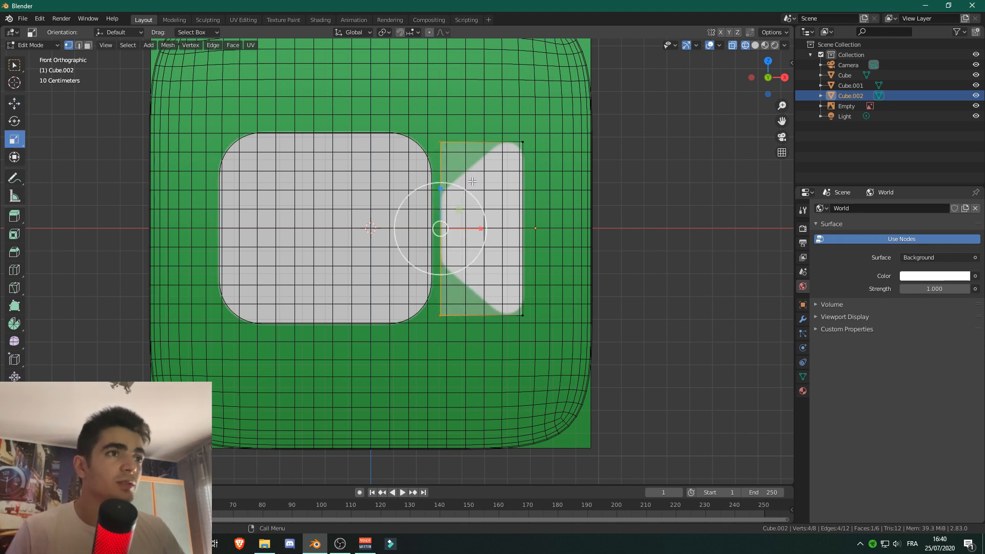
{"action": "left_click_drag", "start_coordinate": [440, 189], "coordinate": [441, 214]}
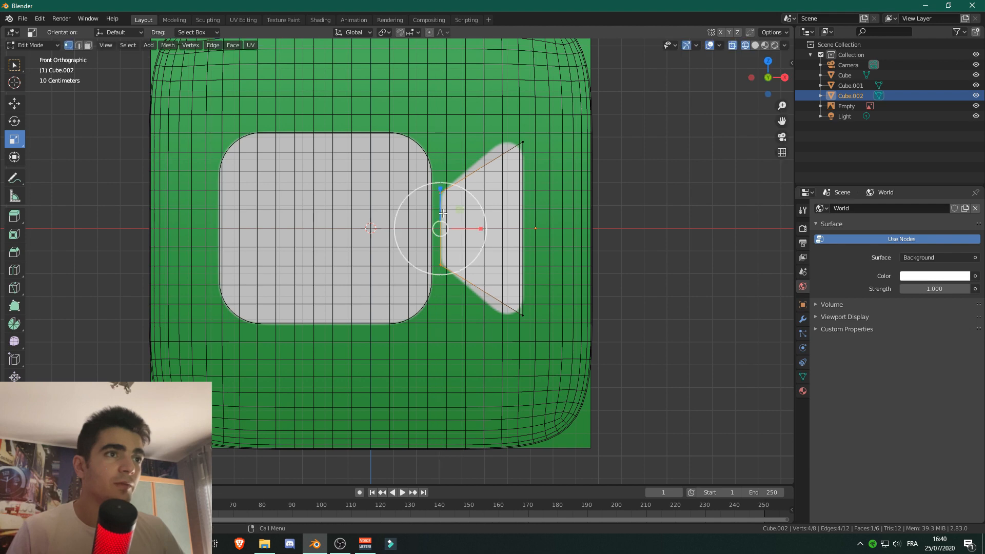
{"action": "left_click", "coordinate": [450, 182]}
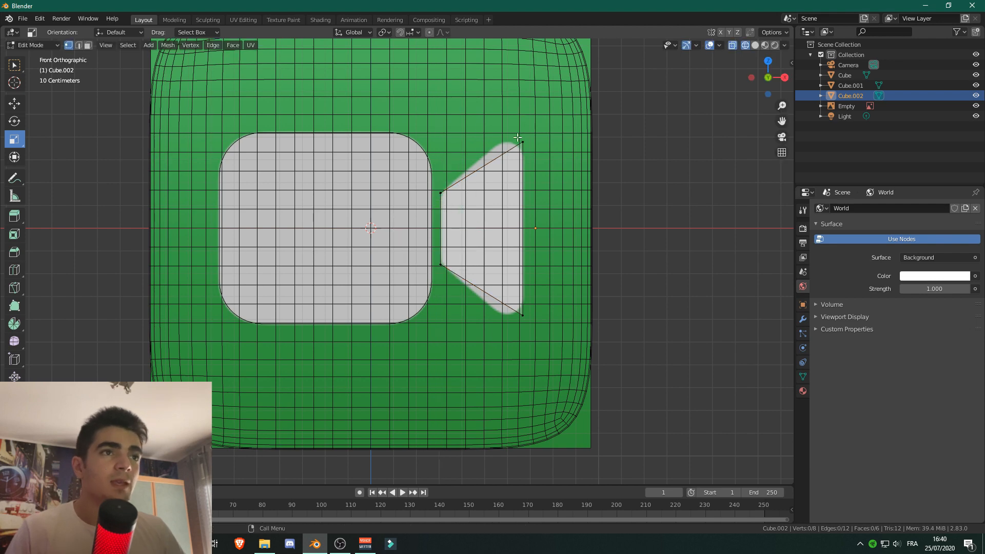
Scale the lens cube's outer-side vertices up along Z until its sloped edges follow the reference lens's slanted sides
{"action": "left_click", "coordinate": [518, 138]}
{"action": "left_click", "coordinate": [481, 102]}
{"action": "left_click", "coordinate": [16, 105]}
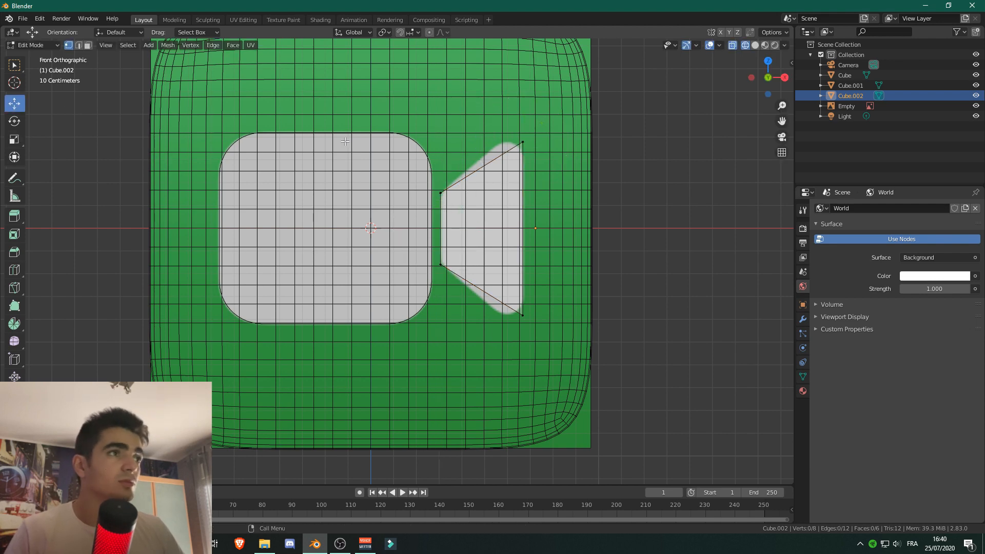
{"action": "left_click_drag", "start_coordinate": [509, 117], "coordinate": [559, 351]}
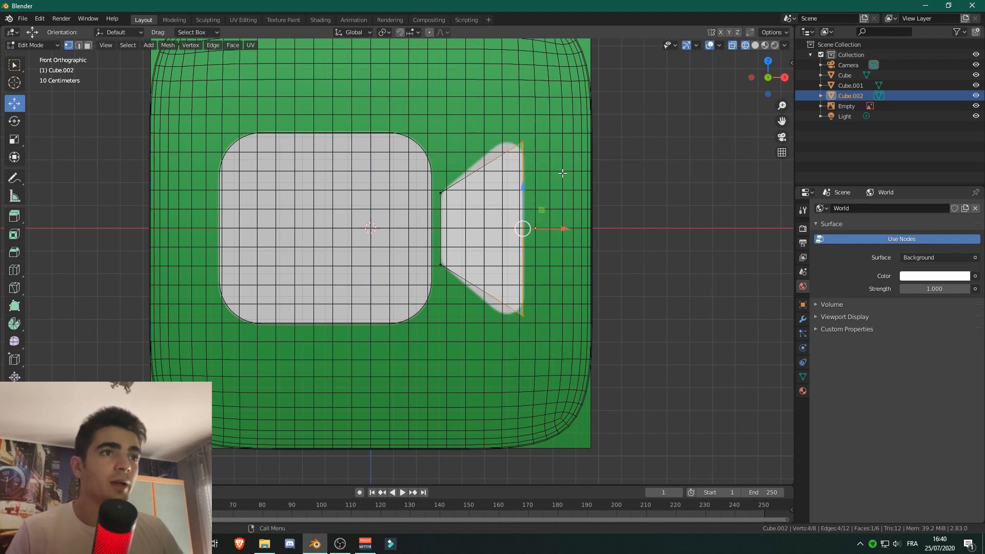
{"action": "key", "text": "s"}
{"action": "key", "text": "z"}
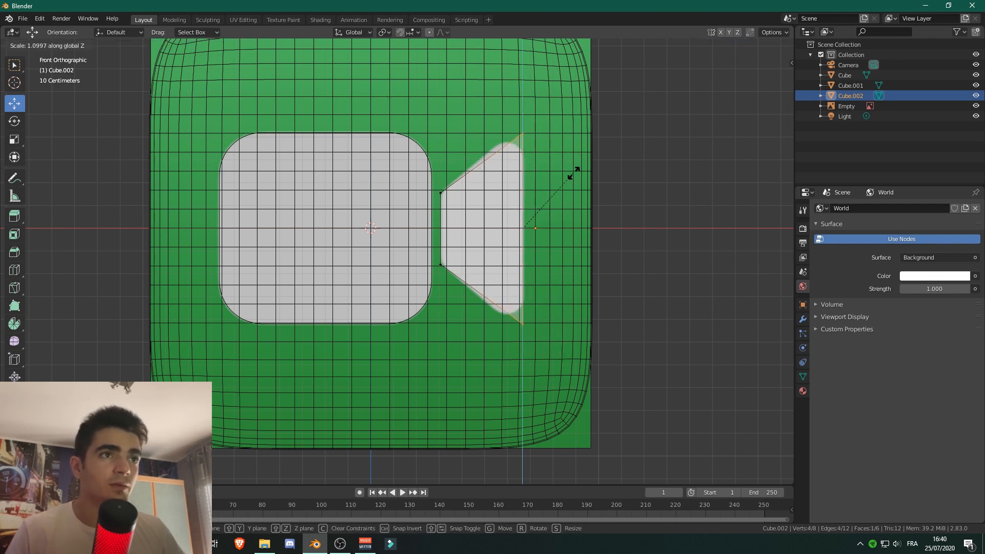
{"action": "left_click", "coordinate": [587, 178]}
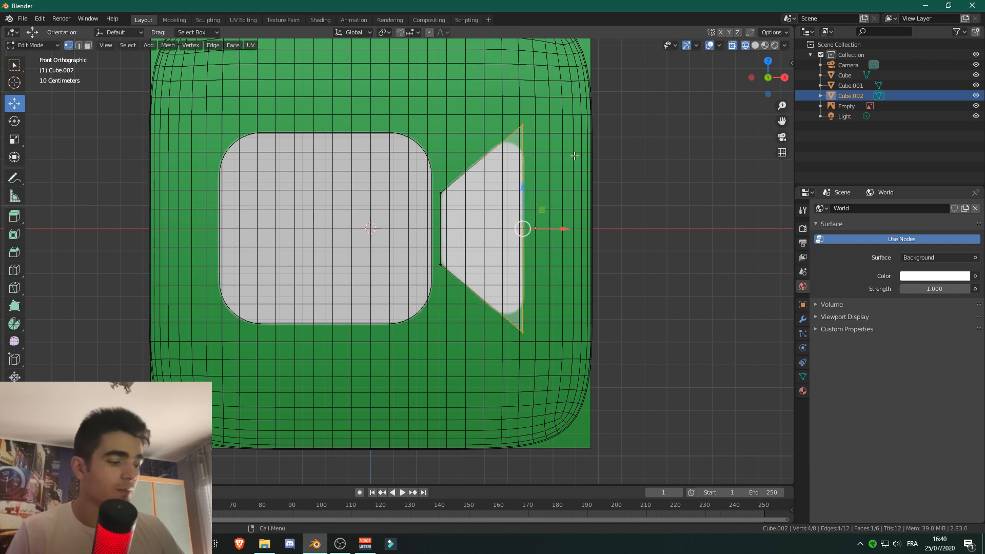
{"action": "key", "text": "s"}
{"action": "key", "text": "z"}
{"action": "left_click", "coordinate": [578, 155]}
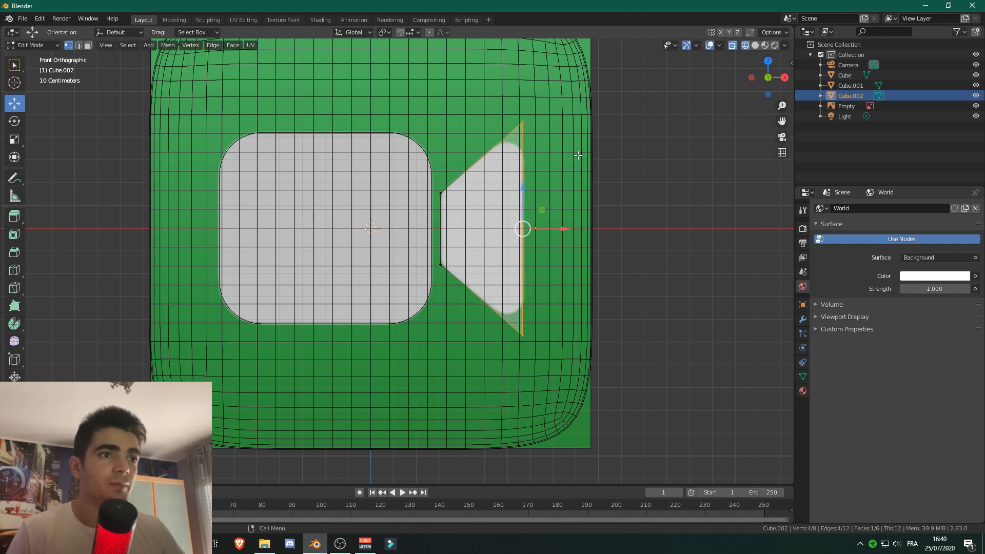
{"action": "left_click", "coordinate": [560, 150]}
Bevel the two depth-wise corner edges at the lens's narrow end with 13 segments to match the reference's rounding
{"action": "scroll", "coordinate": [561, 172], "scroll_direction": "up", "scroll_amount": 2}
{"action": "middle_click_drag", "start_coordinate": [558, 202], "coordinate": [463, 199], "text": "shift"}
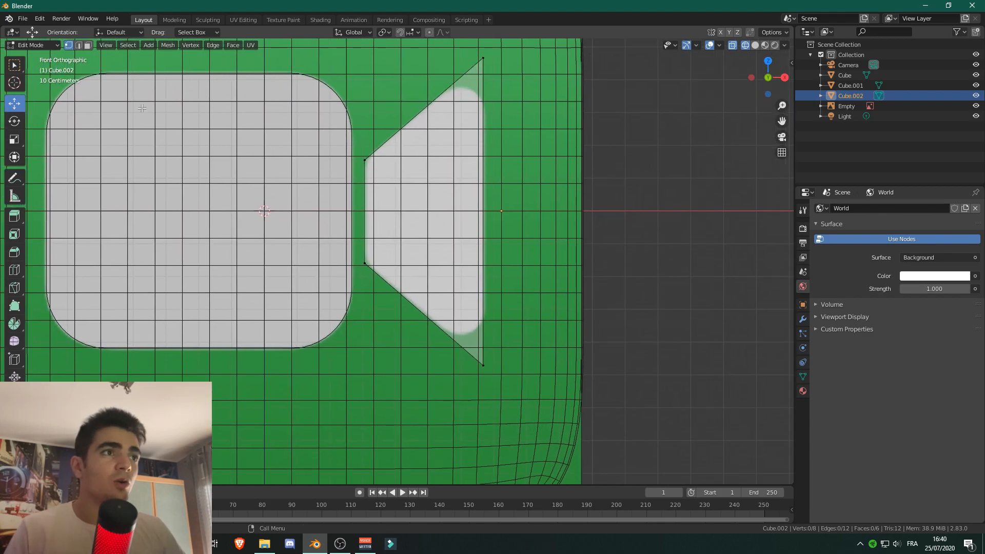
{"action": "left_click", "coordinate": [79, 45]}
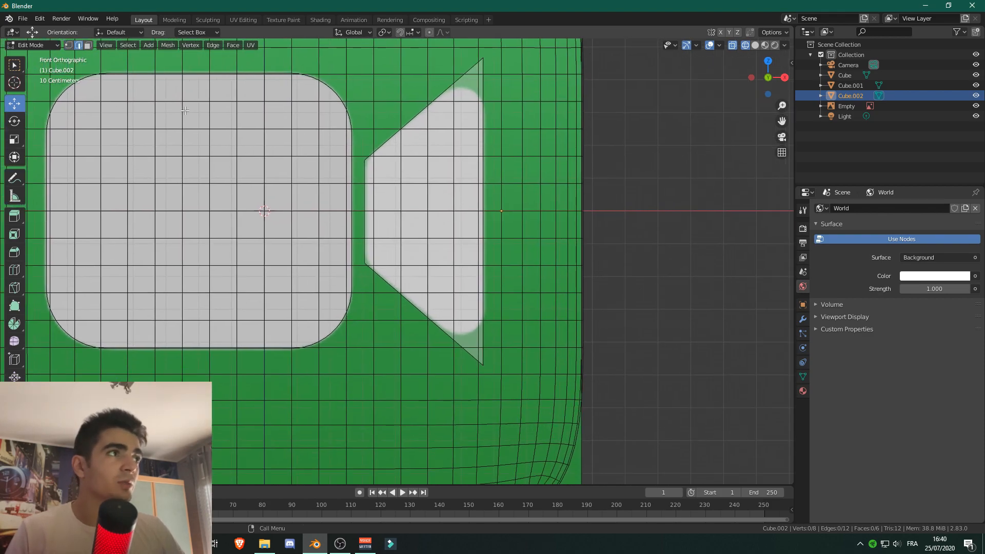
{"action": "middle_click_drag", "start_coordinate": [323, 205], "coordinate": [399, 179]}
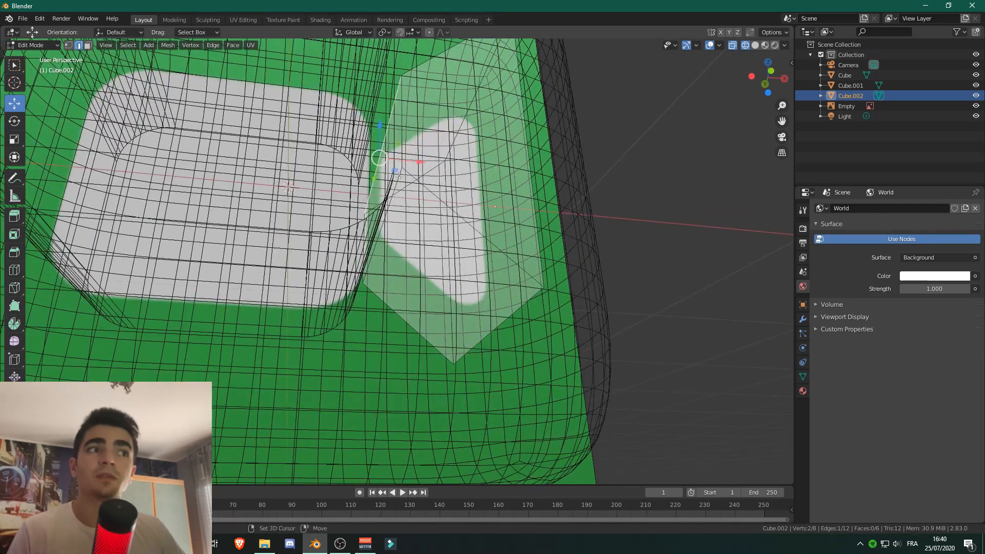
{"action": "left_click", "coordinate": [398, 175], "text": "shift"}
{"action": "key", "text": "KP_1"}
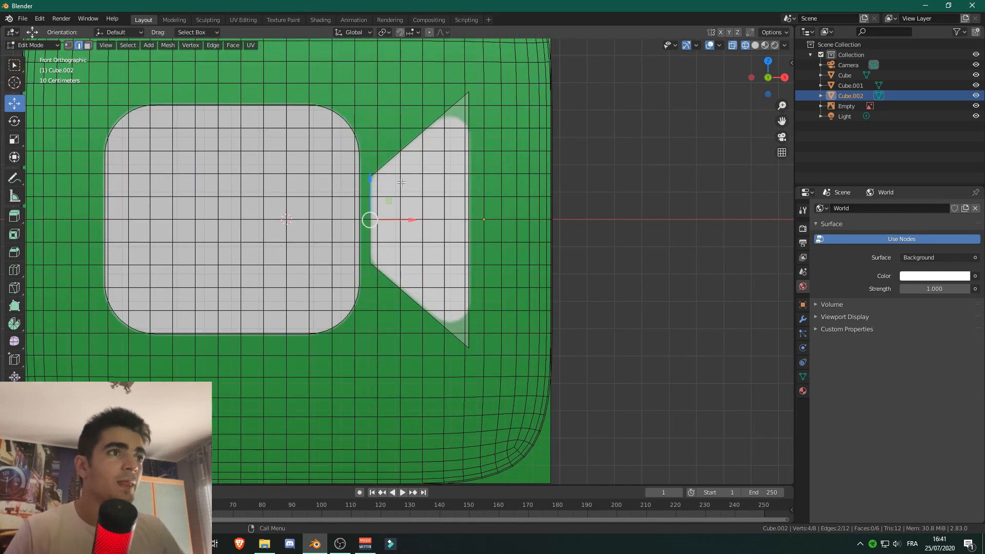
{"action": "scroll", "coordinate": [424, 189], "scroll_direction": "up", "scroll_amount": 2}
{"action": "key", "text": "ctrl+b"}
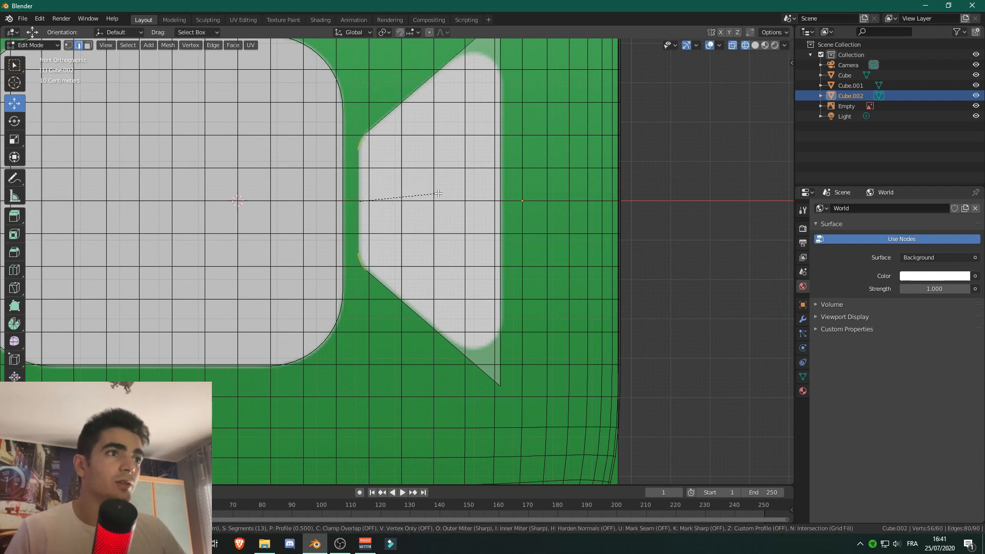
{"action": "left_click", "coordinate": [444, 194]}
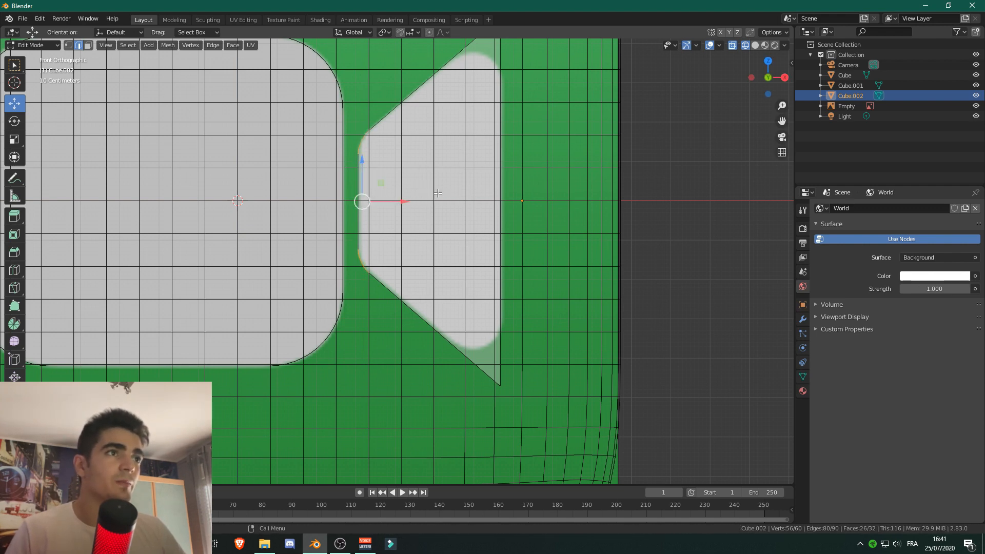
Bevel the two depth-wise corner edges at the lens's wide end with 13 segments to match the reference's rounded tips
{"action": "scroll", "coordinate": [415, 175], "scroll_direction": "down", "scroll_amount": 2}
{"action": "scroll", "coordinate": [415, 175], "scroll_direction": "up", "scroll_amount": 2}
{"action": "middle_click_drag", "start_coordinate": [465, 165], "coordinate": [446, 185], "text": "shift"}
{"action": "left_click", "coordinate": [491, 78]}
{"action": "middle_click_drag", "start_coordinate": [450, 141], "coordinate": [416, 165]}
{"action": "left_click", "coordinate": [449, 113]}
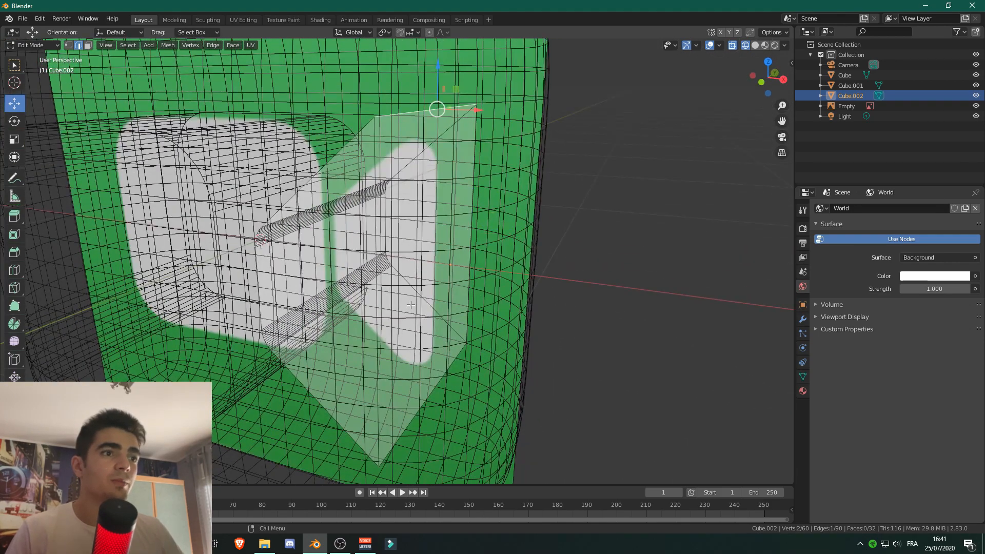
{"action": "left_click", "coordinate": [451, 367], "text": "shift"}
{"action": "key", "text": "KP_1"}
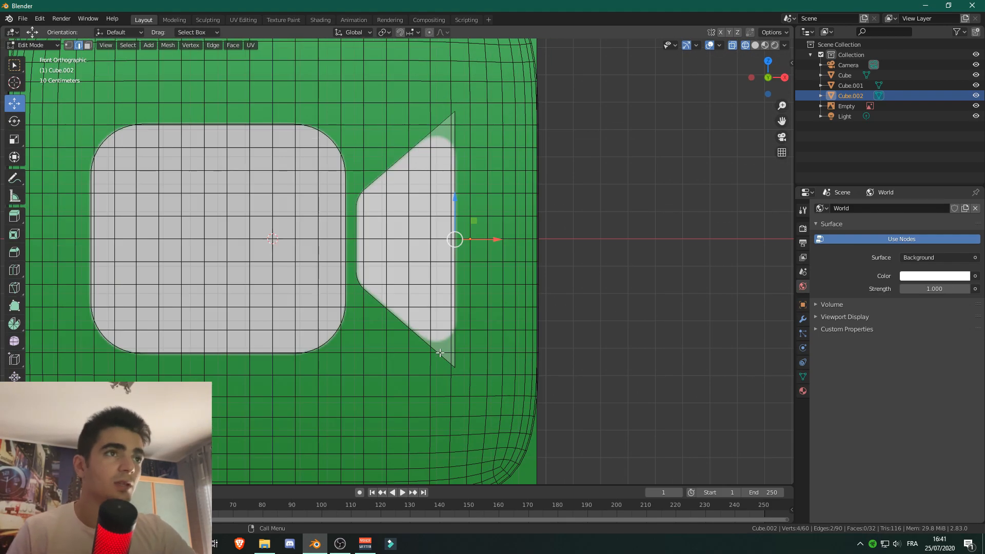
{"action": "key", "text": "ctrl+b"}
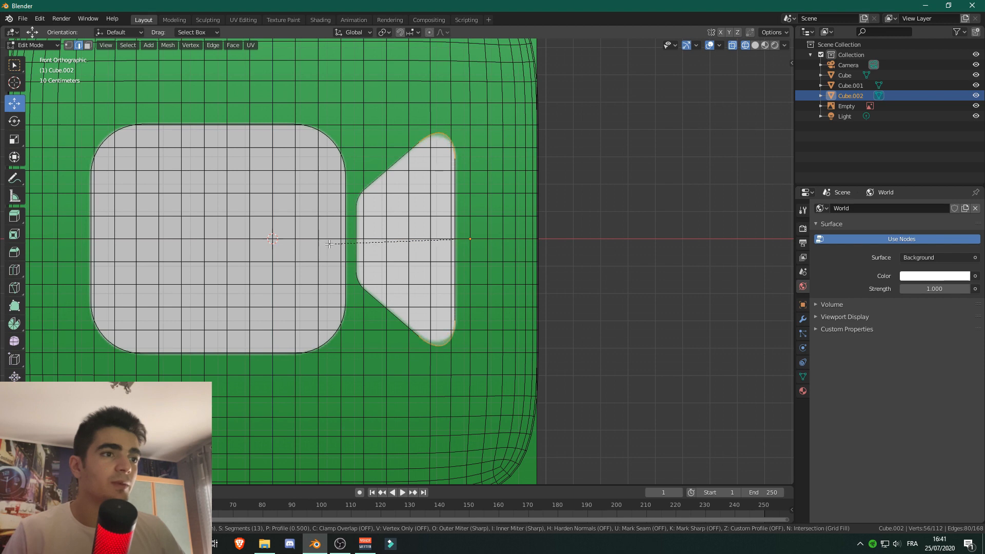
{"action": "left_click", "coordinate": [322, 240]}
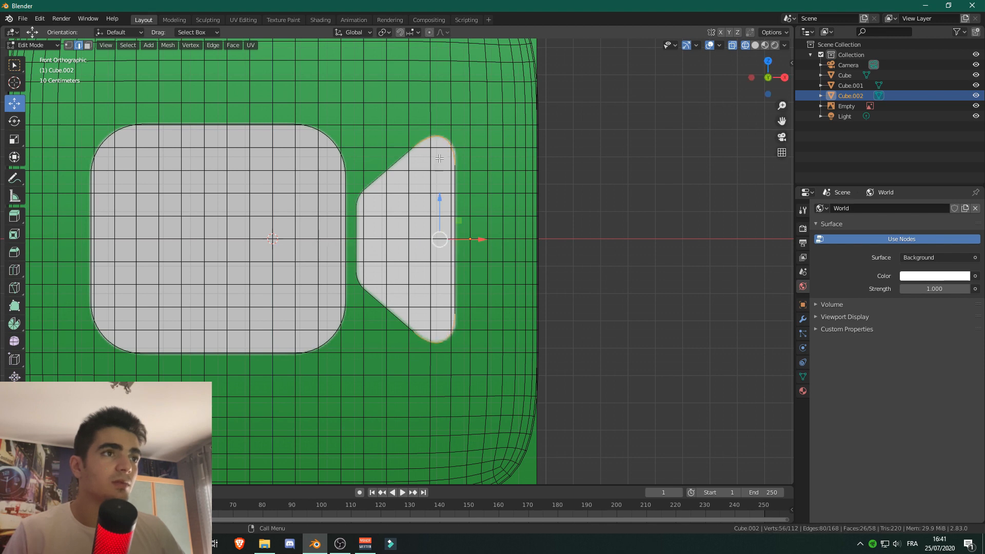
Return to Object Mode with solid shading and move the lens along Y until it protrudes from the green body's front
{"action": "key", "text": "Tab"}
{"action": "scroll", "coordinate": [391, 199], "scroll_direction": "down", "scroll_amount": 4}
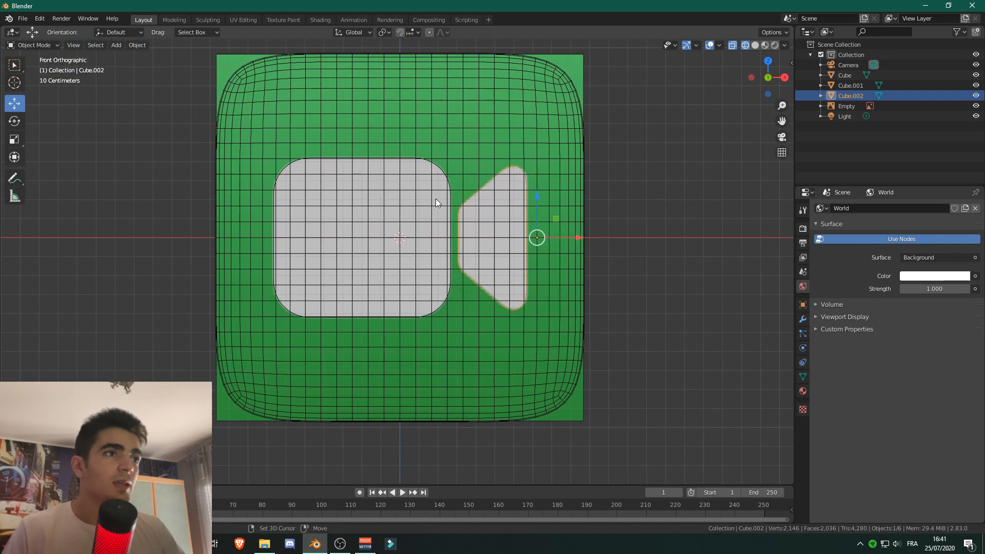
{"action": "middle_click_drag", "start_coordinate": [435, 198], "coordinate": [422, 217]}
{"action": "key", "text": "z"}
{"action": "left_click", "coordinate": [489, 217]}
{"action": "middle_click_drag", "start_coordinate": [489, 219], "coordinate": [473, 246]}
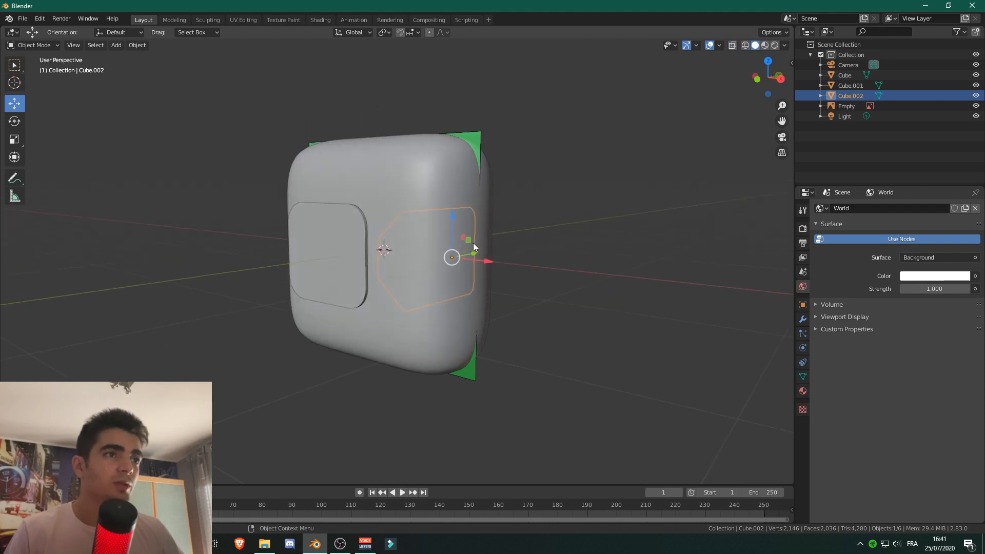
{"action": "left_click_drag", "start_coordinate": [474, 253], "coordinate": [460, 244]}
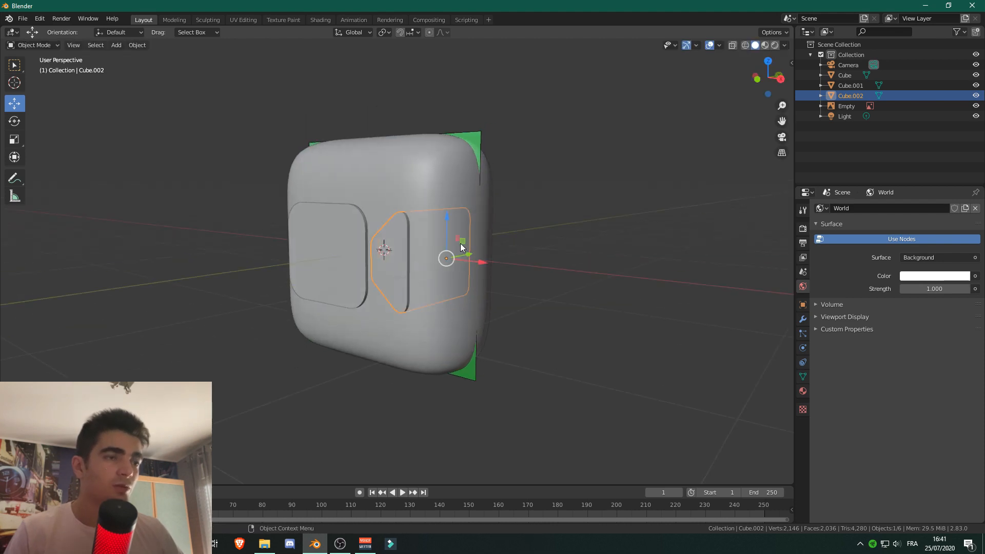
In the right orthographic view, move the lens along Y to bring its front face level with the camera body's
{"action": "key", "text": "KP_3"}
{"action": "scroll", "coordinate": [460, 243], "scroll_direction": "up", "scroll_amount": 5}
{"action": "middle_click_drag", "start_coordinate": [287, 198], "coordinate": [472, 238], "text": "shift"}
{"action": "scroll", "coordinate": [412, 214], "scroll_direction": "up", "scroll_amount": 4}
{"action": "scroll", "coordinate": [568, 244], "scroll_direction": "down", "scroll_amount": 2}
{"action": "key", "text": "g"}
{"action": "key", "text": "y"}
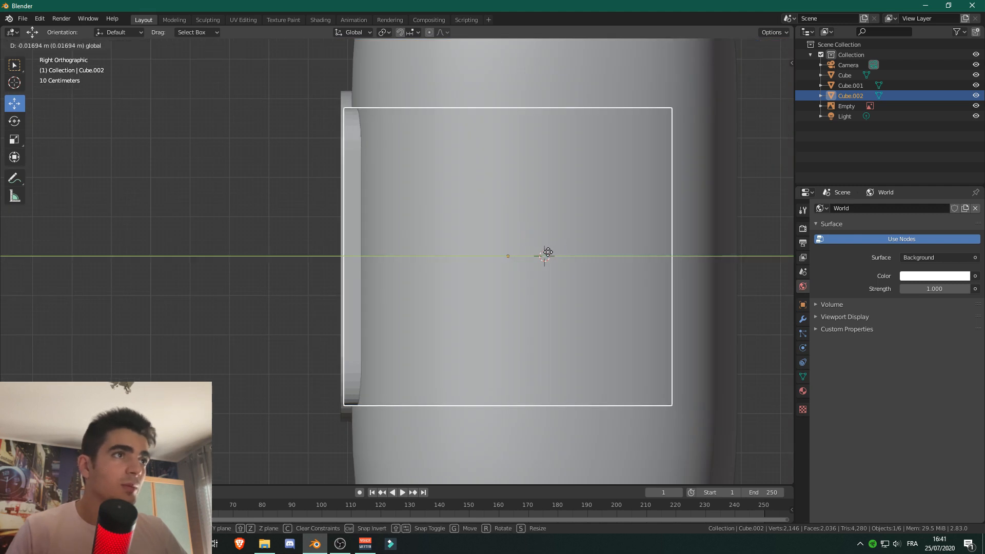
{"action": "left_click", "coordinate": [547, 251]}
Delete the reference image empty from the scene
{"action": "middle_click_drag", "start_coordinate": [547, 251], "coordinate": [437, 253]}
{"action": "left_click", "coordinate": [461, 150]}
{"action": "scroll", "coordinate": [437, 253], "scroll_direction": "up", "scroll_amount": 2}
{"action": "left_click", "coordinate": [468, 247]}
{"action": "middle_click_drag", "start_coordinate": [367, 165], "coordinate": [589, 170]}
{"action": "left_click", "coordinate": [425, 125]}
{"action": "left_click", "coordinate": [504, 138]}
{"action": "key", "text": "Delete"}
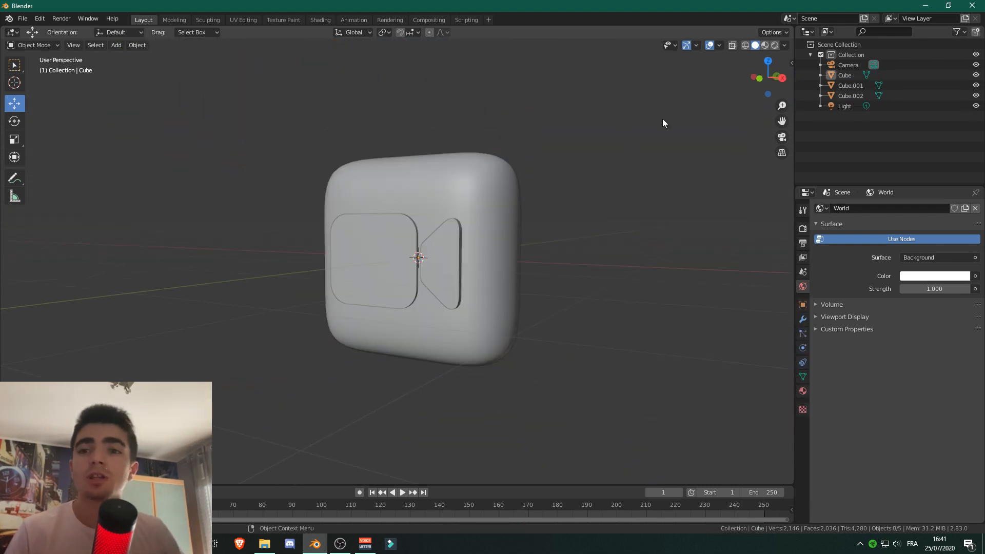
Switch to rendered shading and move the light along Y to the front side of the icon
{"action": "left_click", "coordinate": [775, 46]}
{"action": "mouse_move", "coordinate": [503, 136]}
{"action": "middle_mouse_down"}
{"action": "mouse_move", "coordinate": [537, 163]}
{"action": "mouse_move", "coordinate": [531, 130]}
{"action": "mouse_move", "coordinate": [479, 256]}
{"action": "middle_mouse_up"}
{"action": "scroll", "coordinate": [479, 256], "scroll_direction": "down", "scroll_amount": 5}
{"action": "left_click", "coordinate": [447, 168]}
{"action": "middle_click_drag", "start_coordinate": [472, 175], "coordinate": [539, 191]}
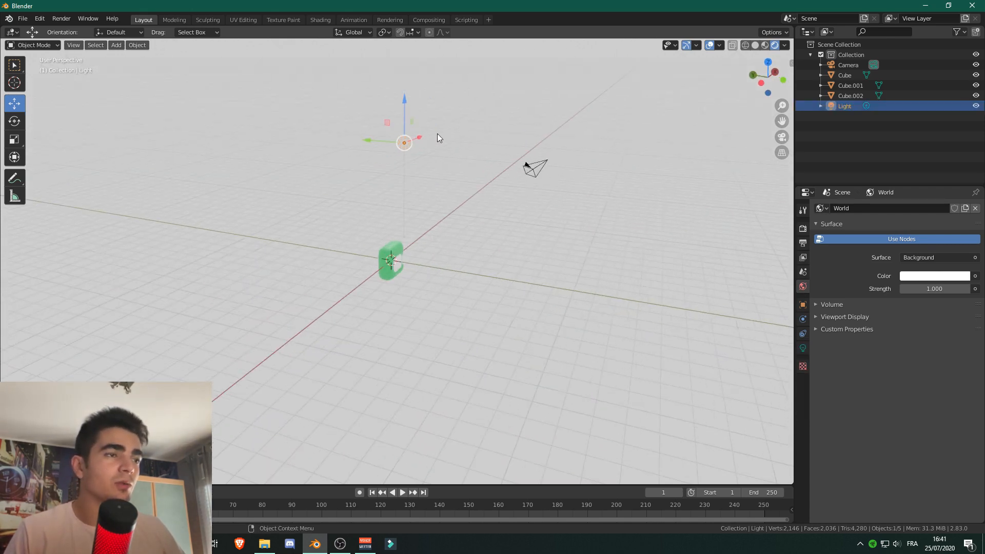
{"action": "left_click_drag", "start_coordinate": [367, 143], "coordinate": [474, 185]}
{"action": "scroll", "coordinate": [454, 204], "scroll_direction": "up", "scroll_amount": 5}
{"action": "middle_click_drag", "start_coordinate": [454, 203], "coordinate": [446, 164]}
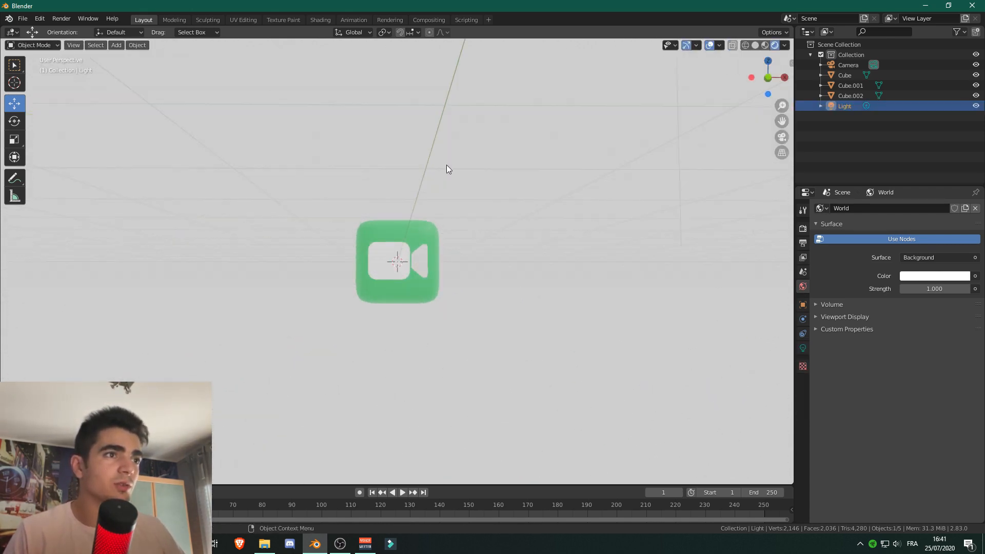
{"action": "scroll", "coordinate": [451, 165], "scroll_direction": "up", "scroll_amount": 5}
{"action": "middle_click_drag", "start_coordinate": [530, 169], "coordinate": [519, 119]}
{"action": "left_click", "coordinate": [519, 119]}
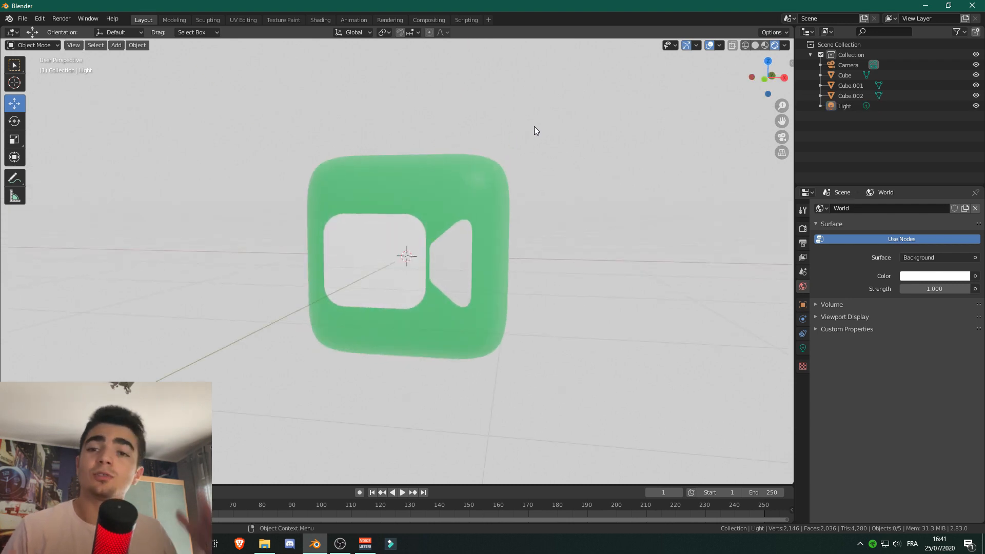